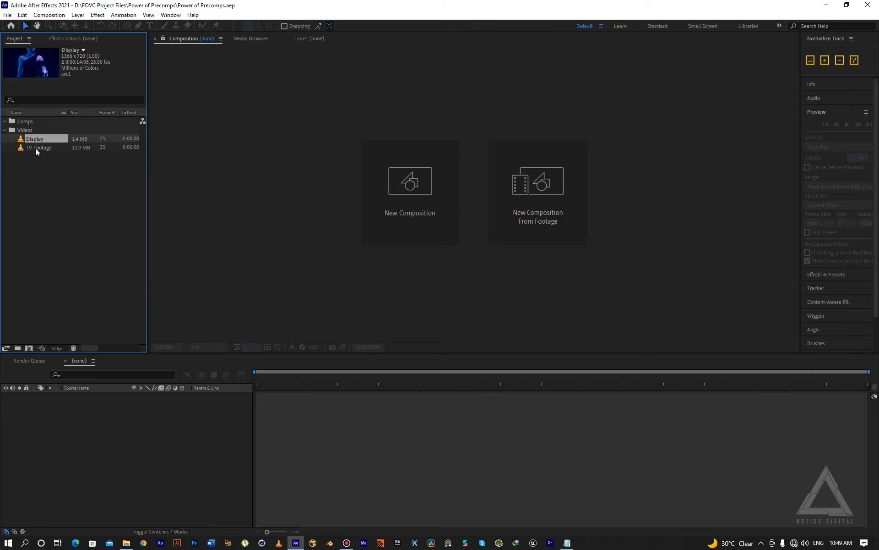
# Create a new composition from the TV Footage video, move it into the Comps folder, and collapse both project folders
pyautogui.click(35, 147)
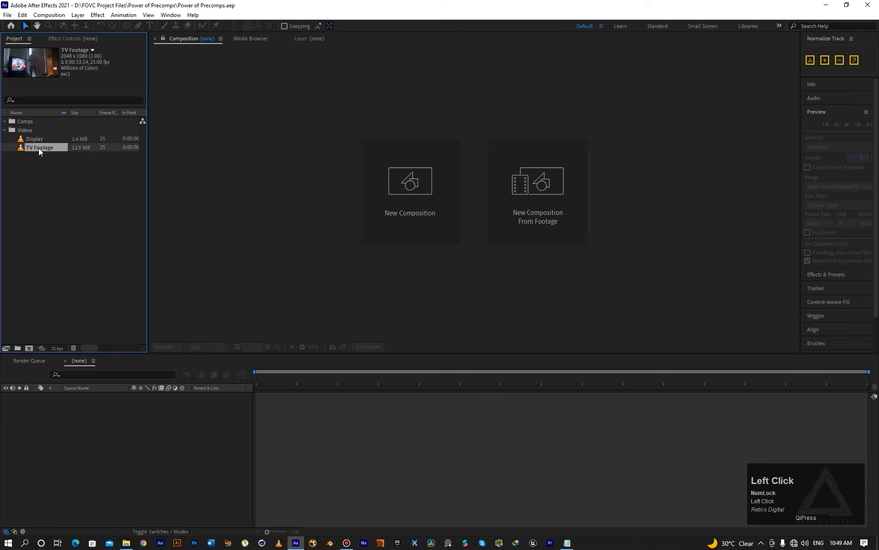
pyautogui.moveTo(38, 148); pyautogui.dragTo(408, 211)
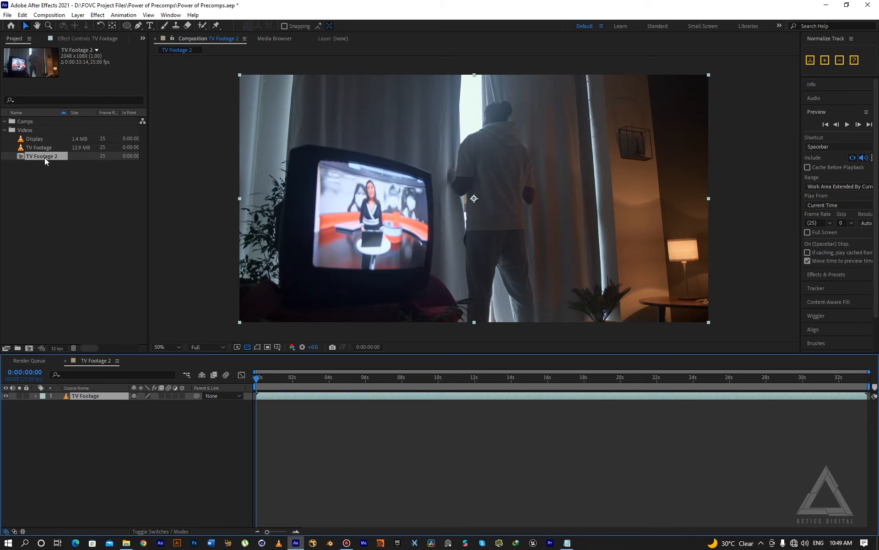
pyautogui.moveTo(40, 155); pyautogui.dragTo(37, 123)
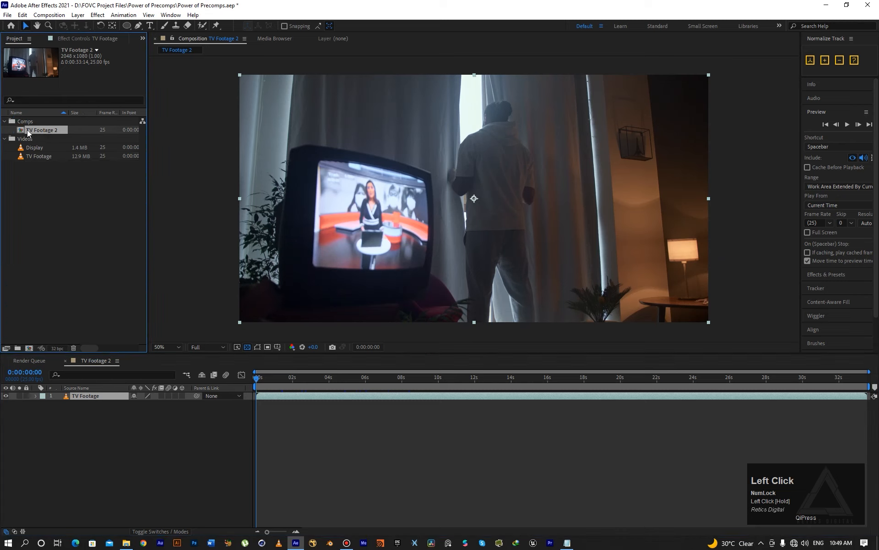
pyautogui.click(4, 122)
pyautogui.click(5, 130)
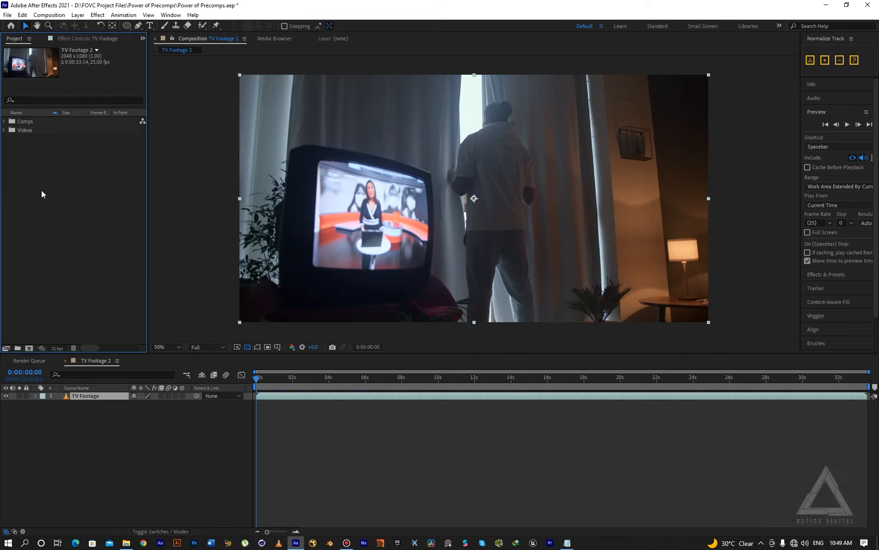
# Preview the TV Footage, and shift its layer earlier in the timeline so that it ends at about 18 seconds
pyautogui.click(257, 378)
pyautogui.moveTo(370, 378); pyautogui.dragTo(255, 371)
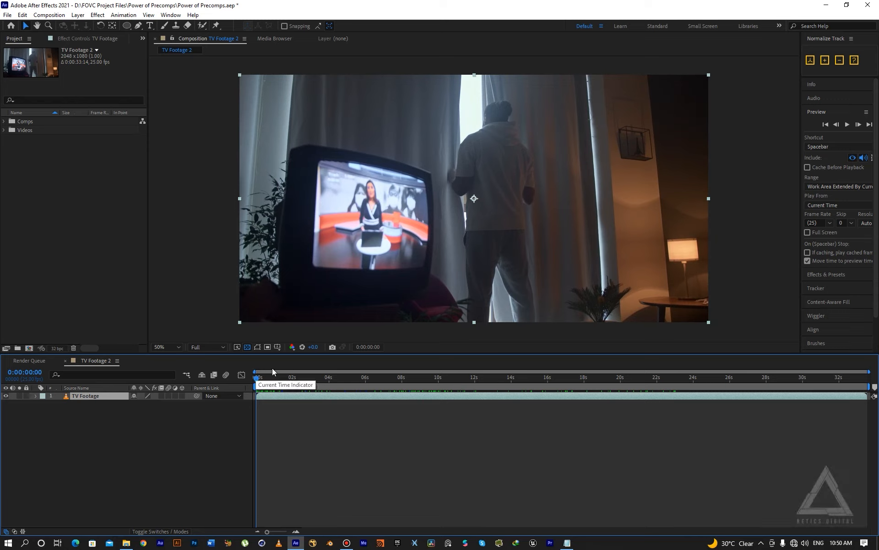
pyautogui.moveTo(508, 394); pyautogui.dragTo(224, 407)
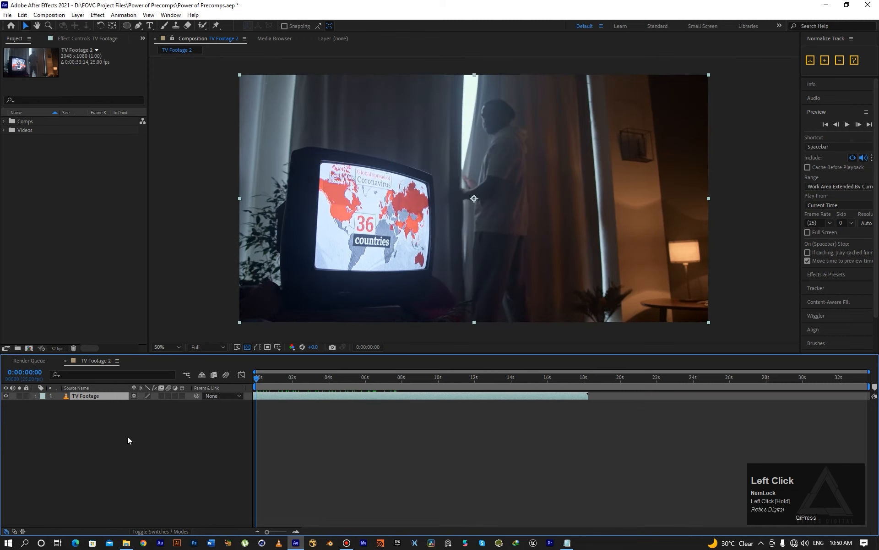
# Shorten the TV Footage 2 composition's duration to 5 seconds and scrub through the result
pyautogui.hotkey('ctrl', 'k')
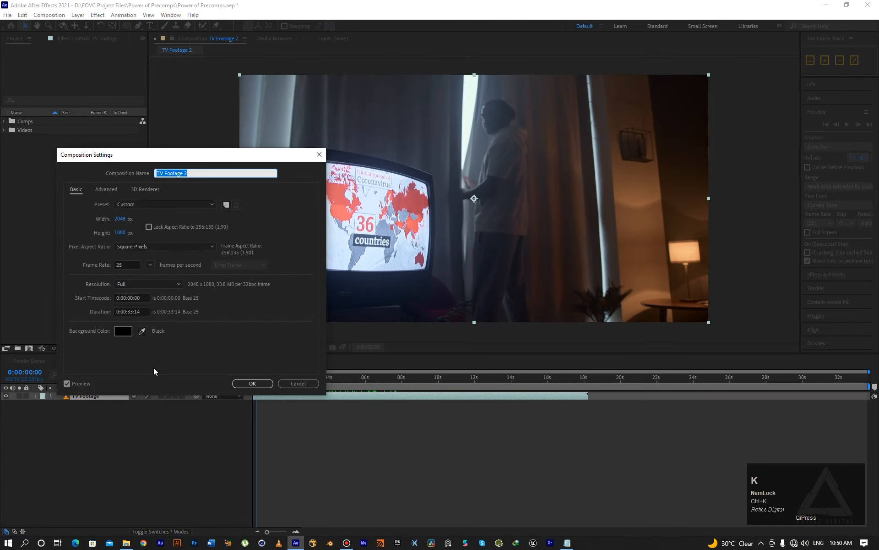
pyautogui.doubleClick(133, 313)
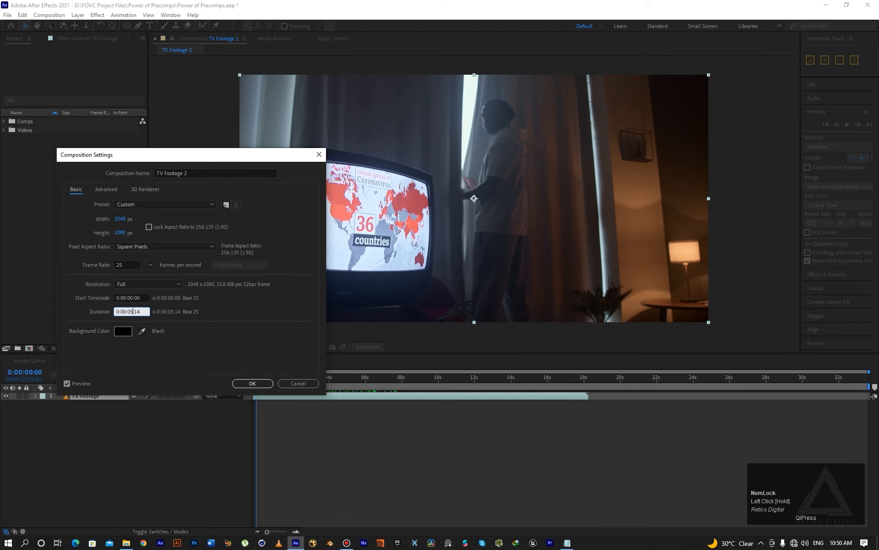
pyautogui.write('05')
pyautogui.click(253, 383)
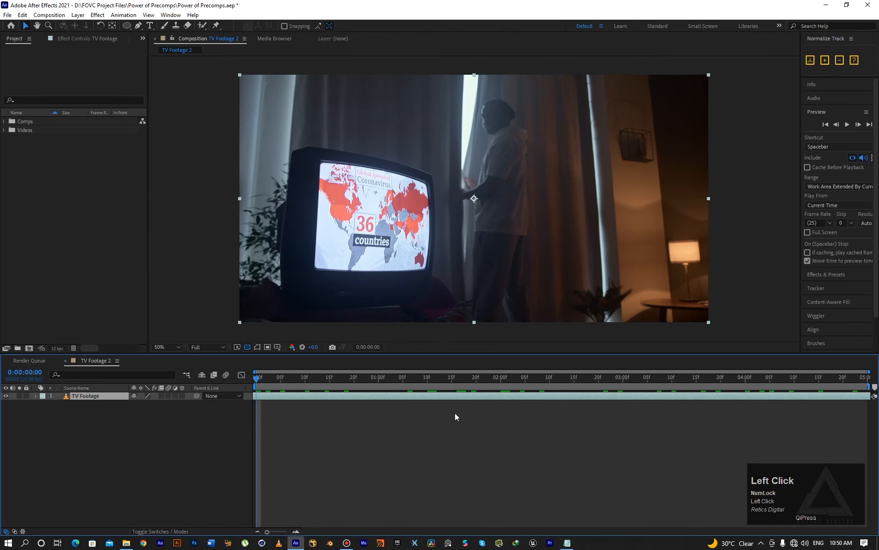
pyautogui.moveTo(279, 385); pyautogui.dragTo(256, 394)
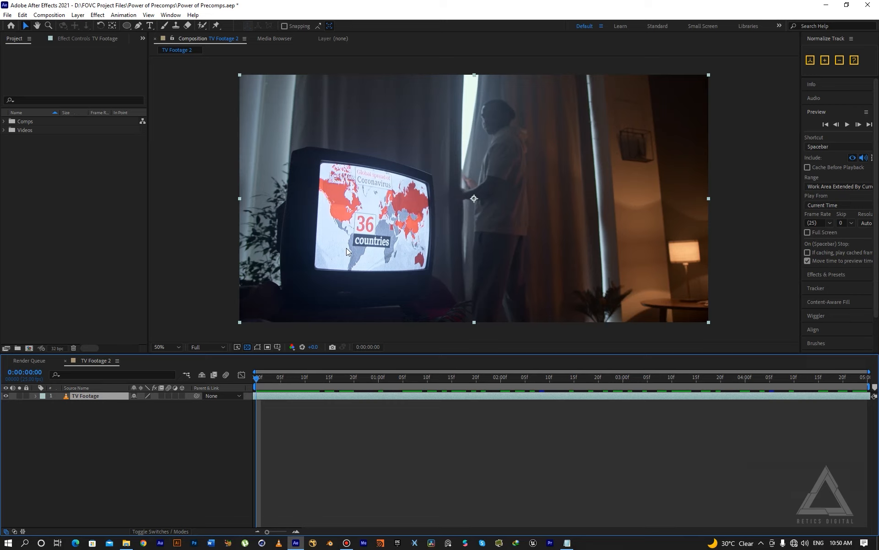
# Add the Display video from the Videos folder as a layer above TV Footage in the composition
pyautogui.click(5, 130)
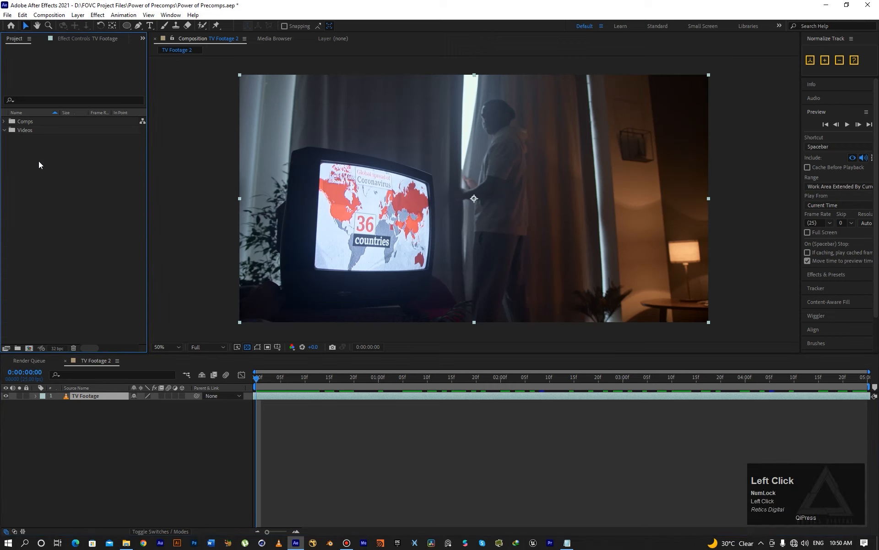
pyautogui.click(37, 147)
pyautogui.click(36, 139)
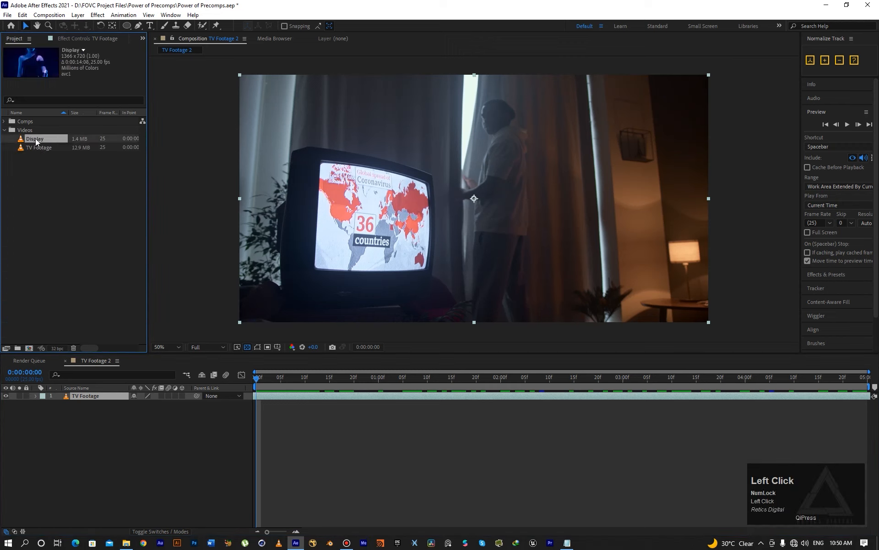
pyautogui.moveTo(36, 141); pyautogui.dragTo(95, 396)
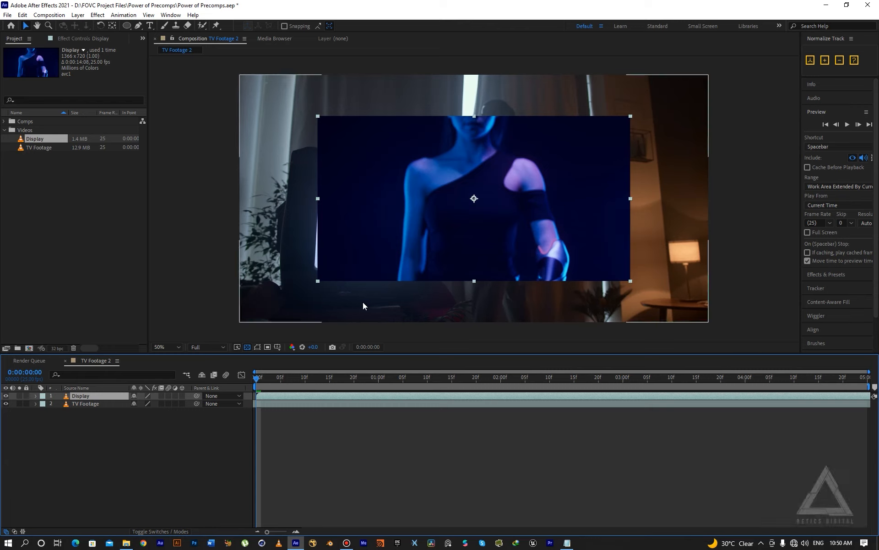
pyautogui.rightClick(90, 398)
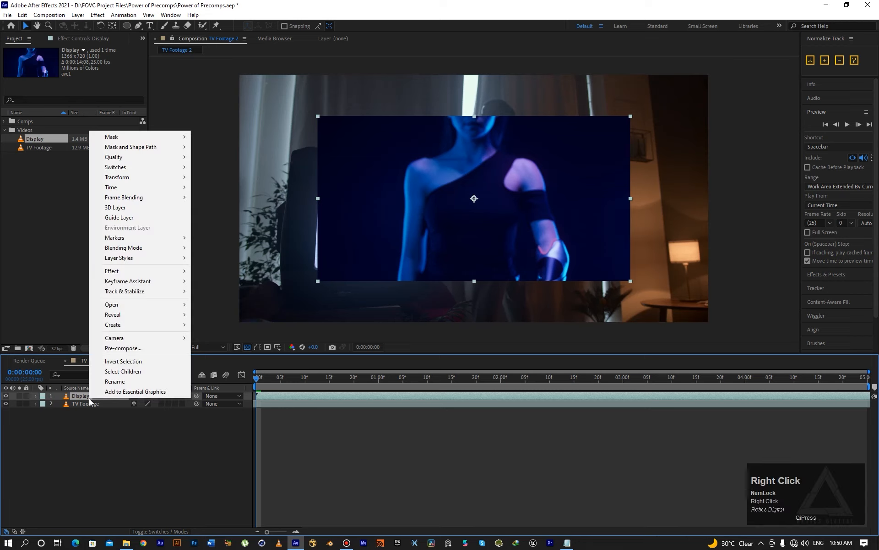
pyautogui.click(119, 350)
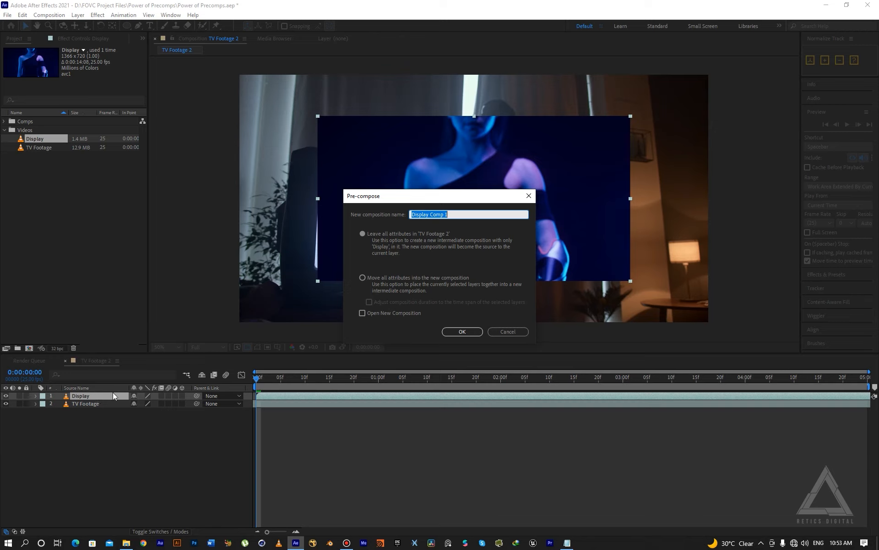
pyautogui.click(501, 332)
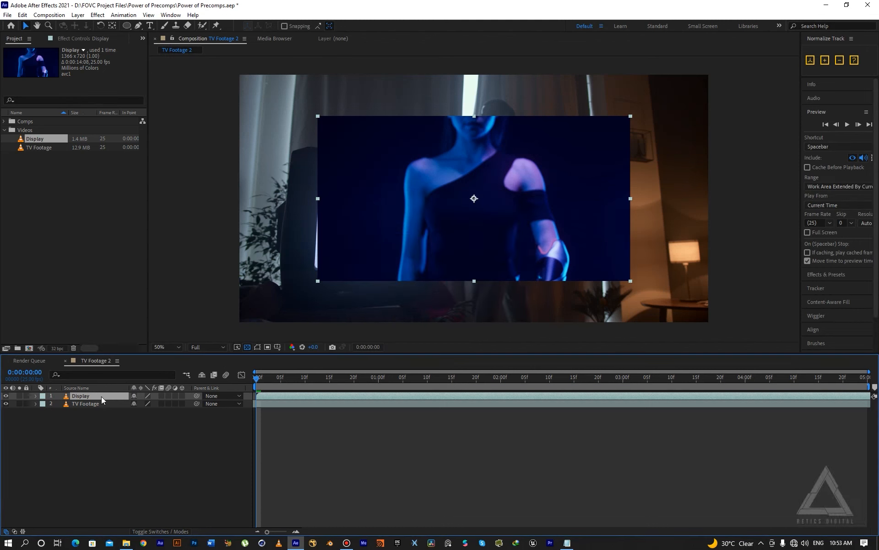
# Search the effects for "corn" and apply the Corner Pin effect to the Display layer
pyautogui.hotkey('ctrl', 'space')
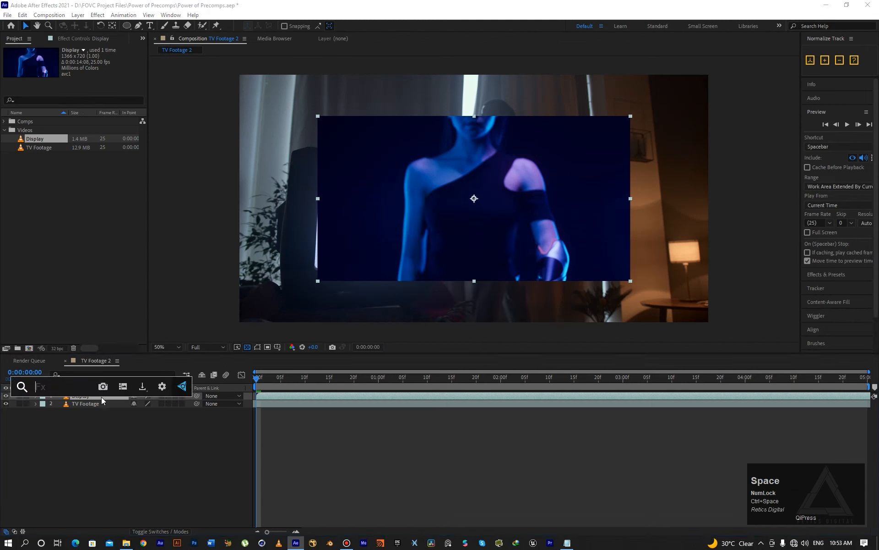
pyautogui.write('corn')
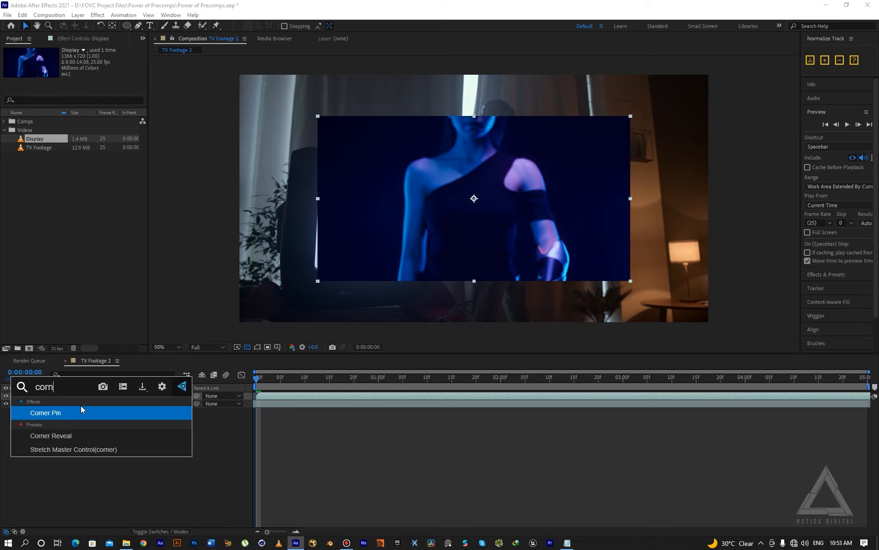
pyautogui.click(54, 413)
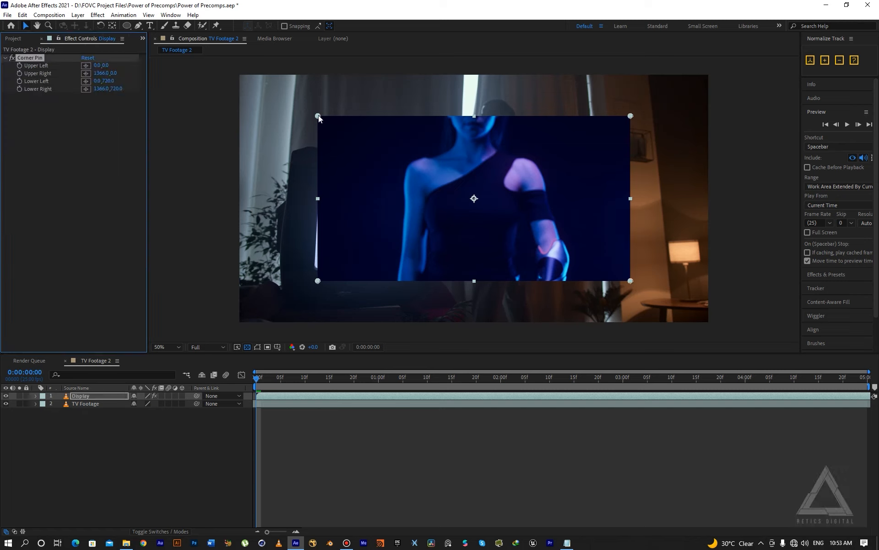
# Fit the Display layer's four corner pins to the TV screen, at about (-6, 166), (500, 266), (-42, 690) and (494, 694)
pyautogui.moveTo(318, 114); pyautogui.dragTo(318, 159)
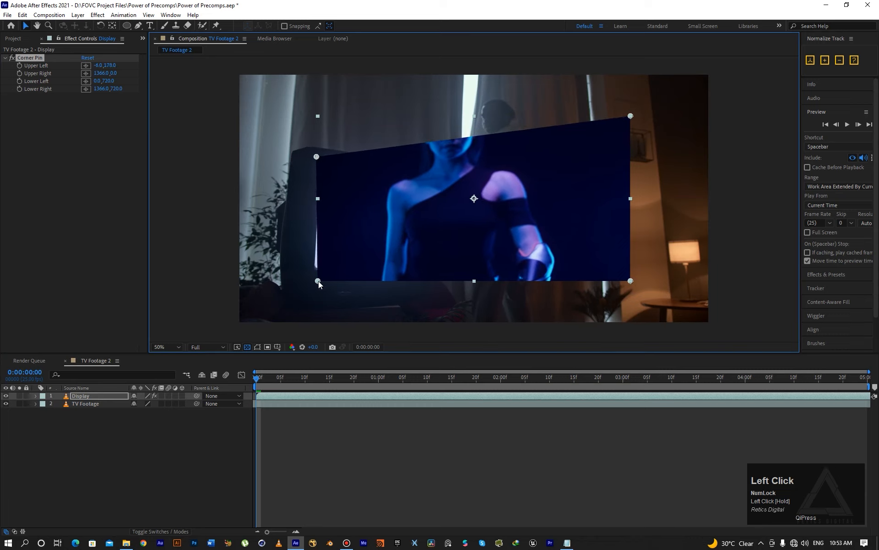
pyautogui.moveTo(318, 281); pyautogui.dragTo(308, 274)
pyautogui.moveTo(631, 115); pyautogui.dragTo(429, 176)
pyautogui.moveTo(631, 281); pyautogui.dragTo(431, 276)
pyautogui.moveTo(430, 176); pyautogui.dragTo(432, 176)
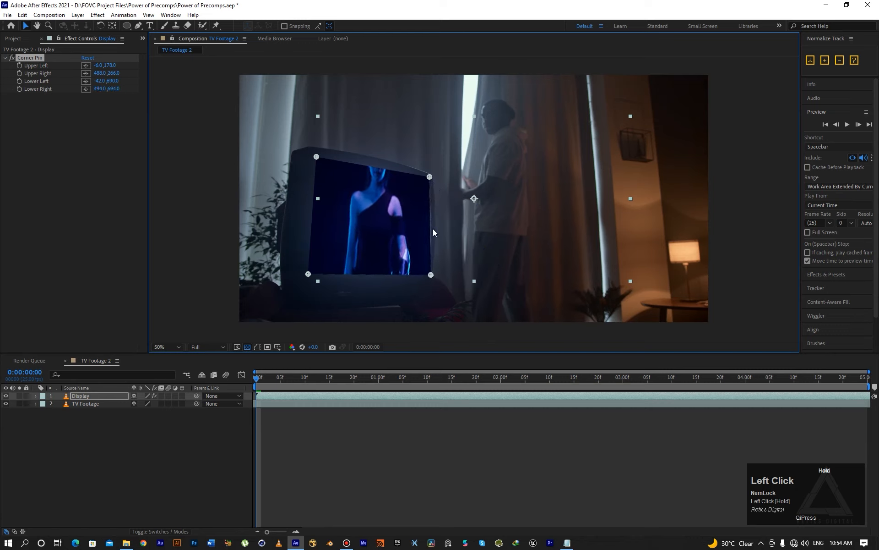
pyautogui.moveTo(316, 157); pyautogui.dragTo(316, 153)
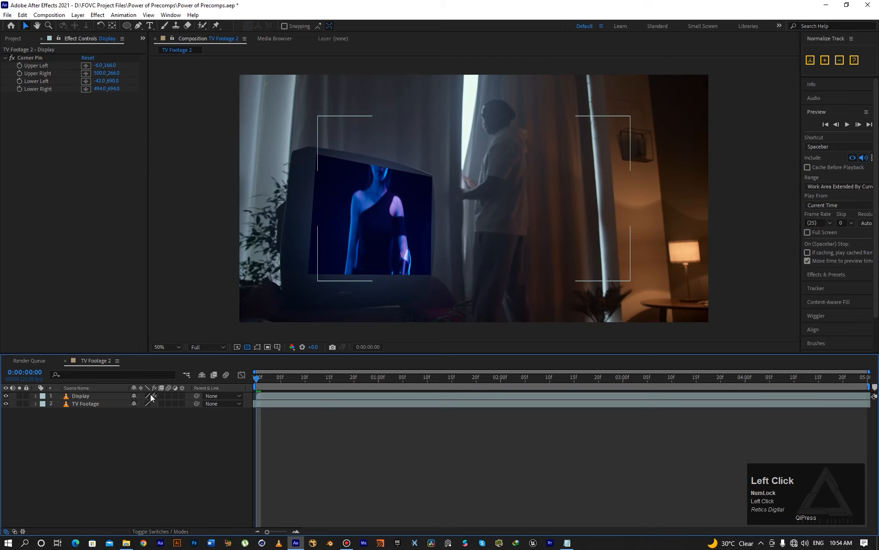
# Toggle the Display layer's visibility several times to compare the TV screen with and without it, leaving the layer shown
pyautogui.click(5, 396)
pyautogui.click(5, 396)
pyautogui.click(6, 397)
pyautogui.click(6, 396)
pyautogui.click(5, 396)
pyautogui.click(6, 396)
# Pre-compose the Display layer as "Display Footage", leaving all attributes in the TV Footage 2 composition
pyautogui.click(80, 396)
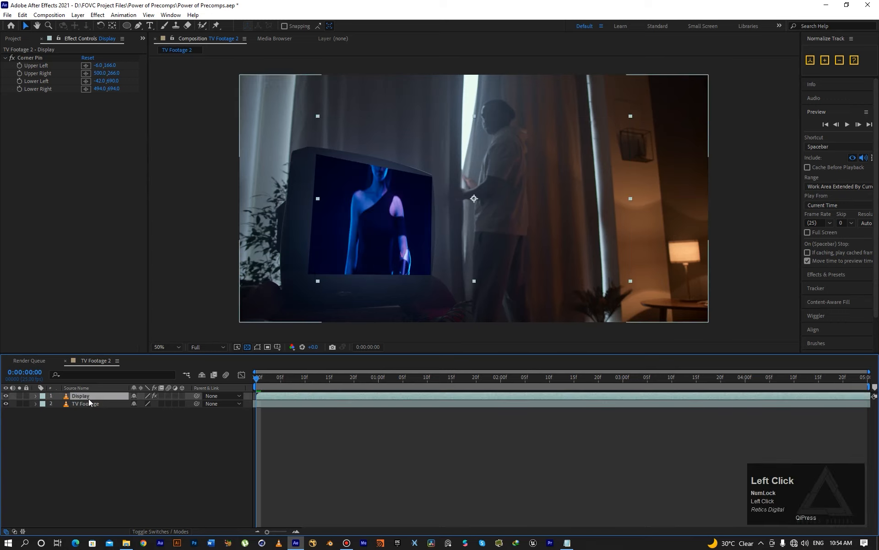
pyautogui.rightClick(88, 397)
pyautogui.click(117, 347)
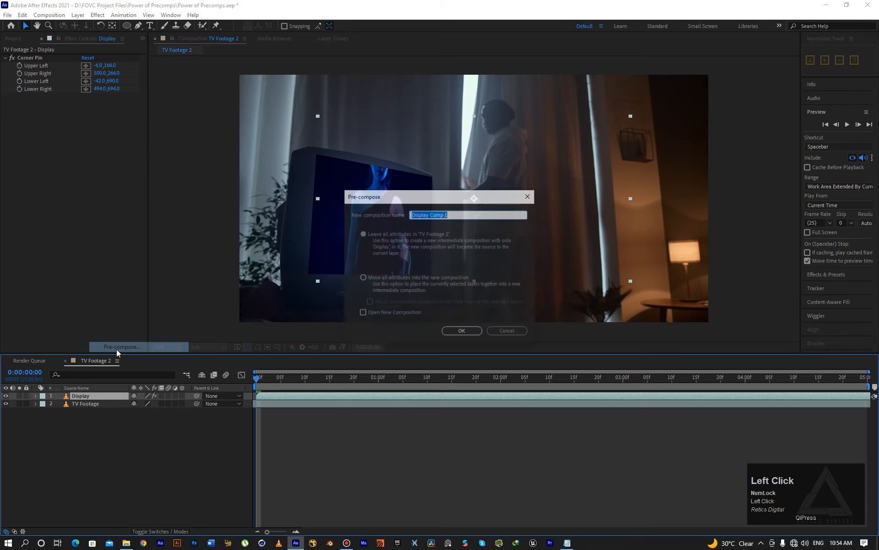
pyautogui.click(362, 278)
pyautogui.click(363, 234)
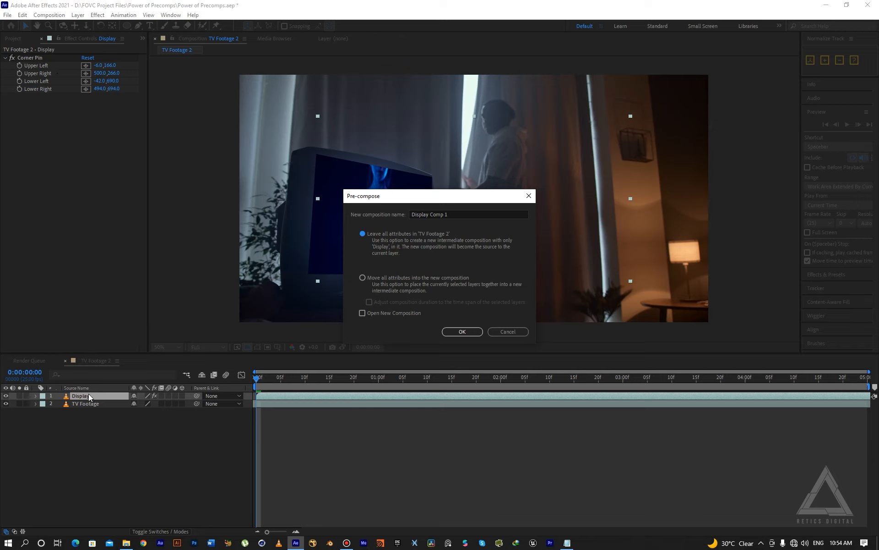
pyautogui.click(453, 214)
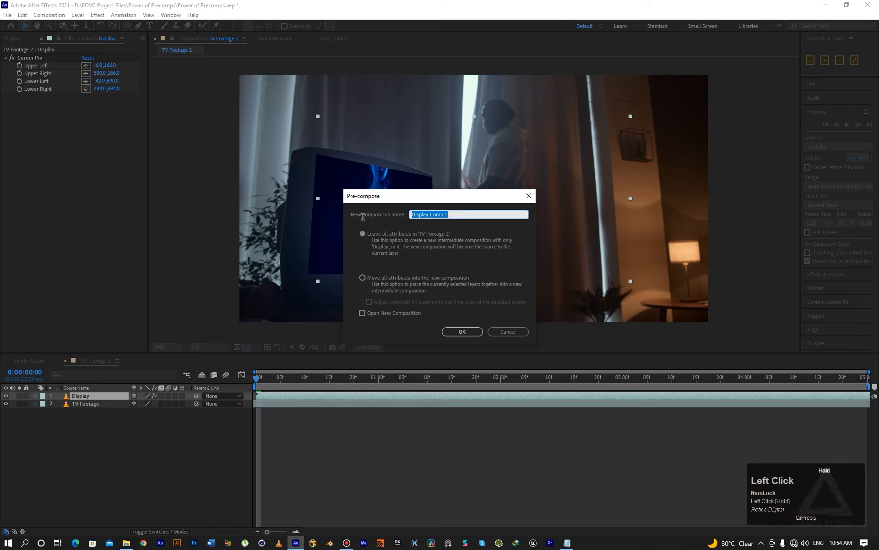
pyautogui.write('Displa')
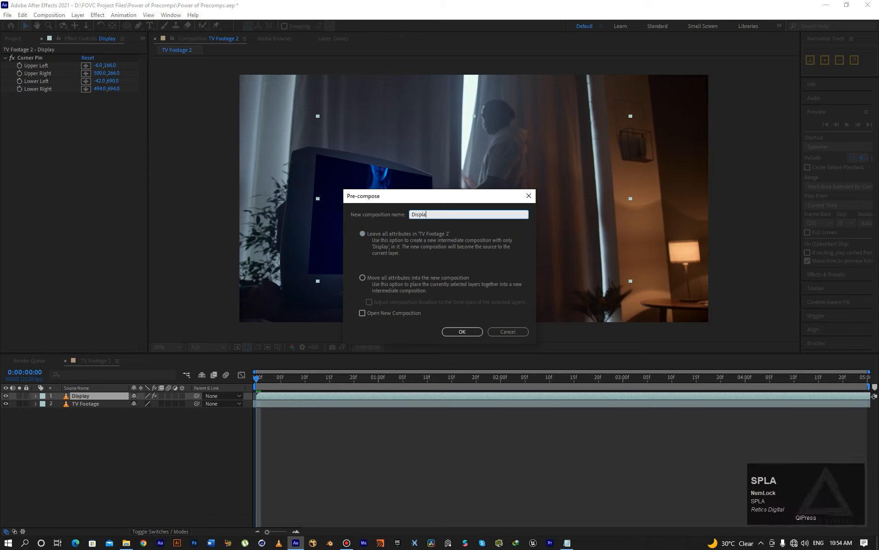
pyautogui.write('y Footage')
pyautogui.click(461, 331)
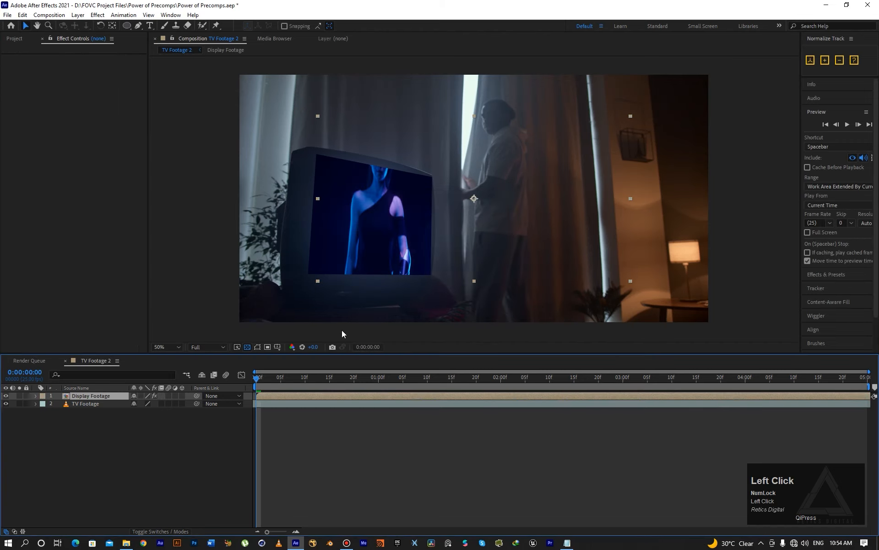
# Inspect the Display Footage precomp's Corner Pin effect and its contents fitted to the viewer, and return to the TV Footage 2 composition
pyautogui.click(285, 396)
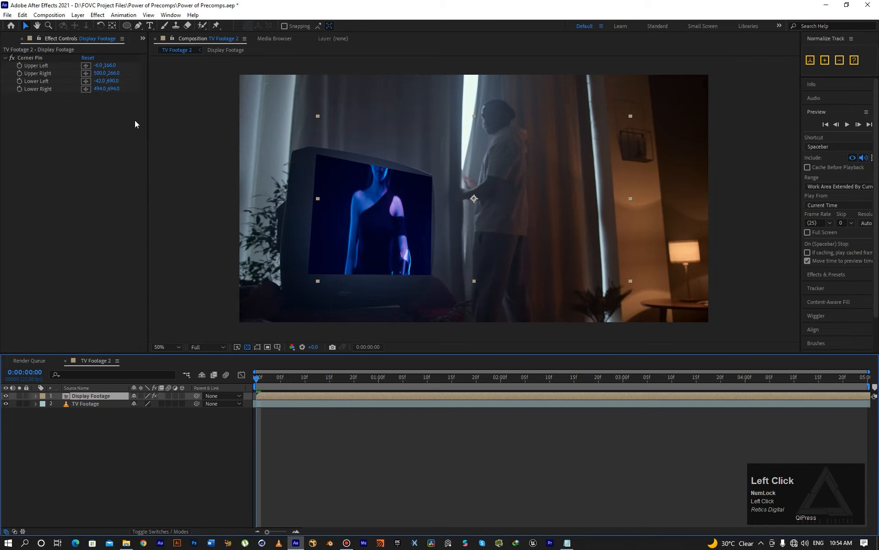
pyautogui.doubleClick(89, 398)
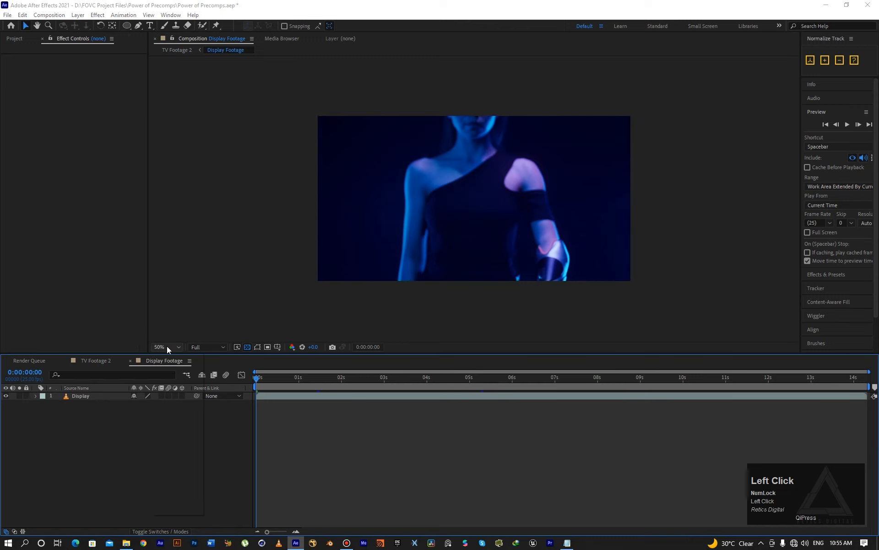
pyautogui.click(167, 346)
pyautogui.click(170, 360)
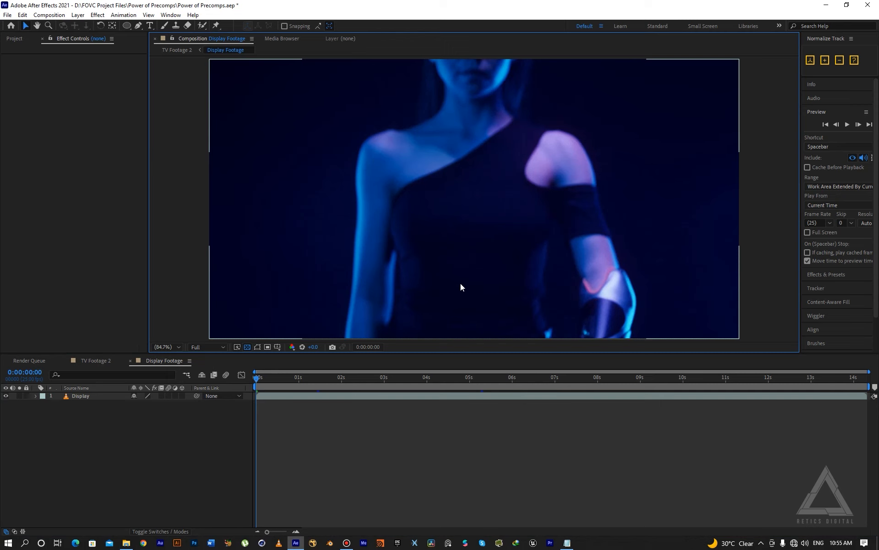
pyautogui.click(94, 361)
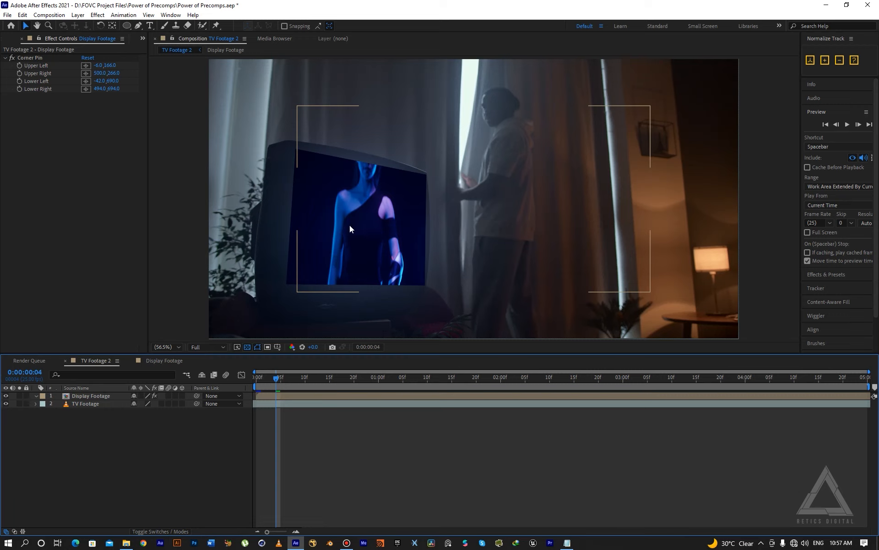
# Draw a small elliptical mask over the TV screen on the Display Footage layer
pyautogui.click(90, 396)
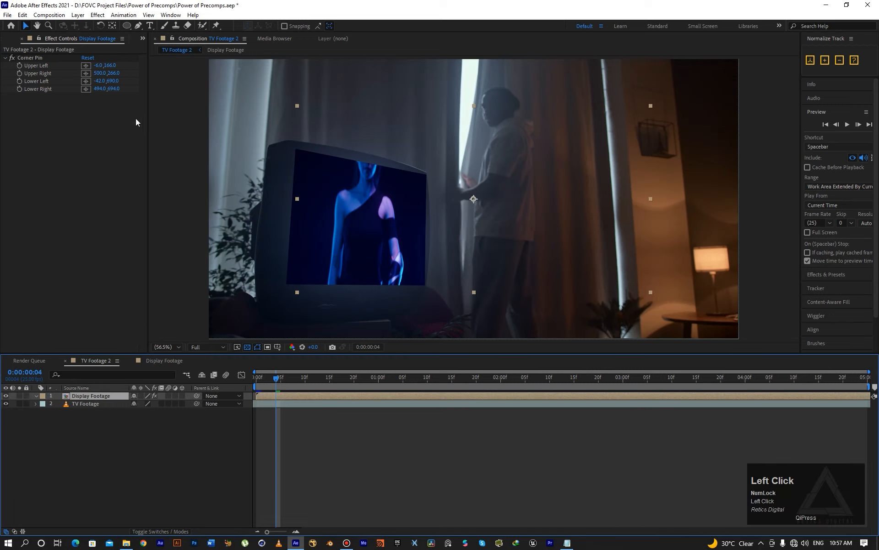
pyautogui.click(127, 26)
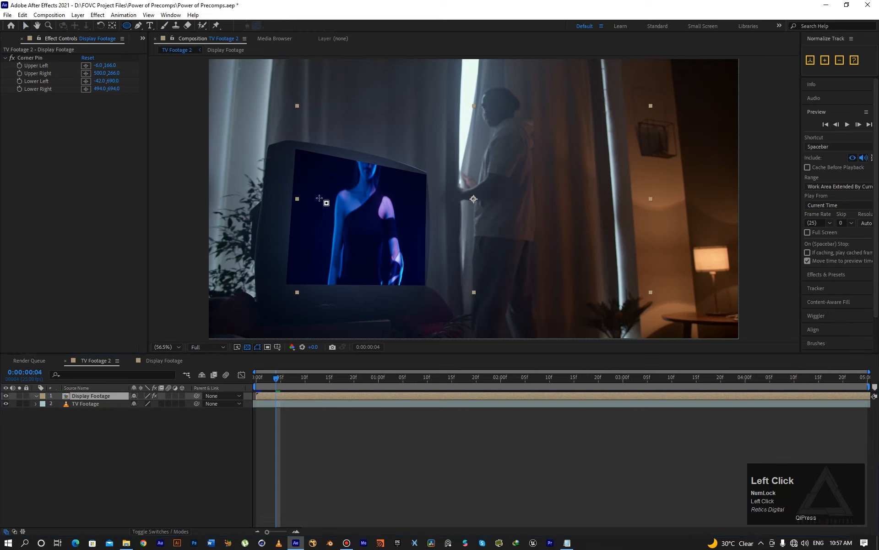
pyautogui.moveTo(315, 186); pyautogui.dragTo(361, 218)
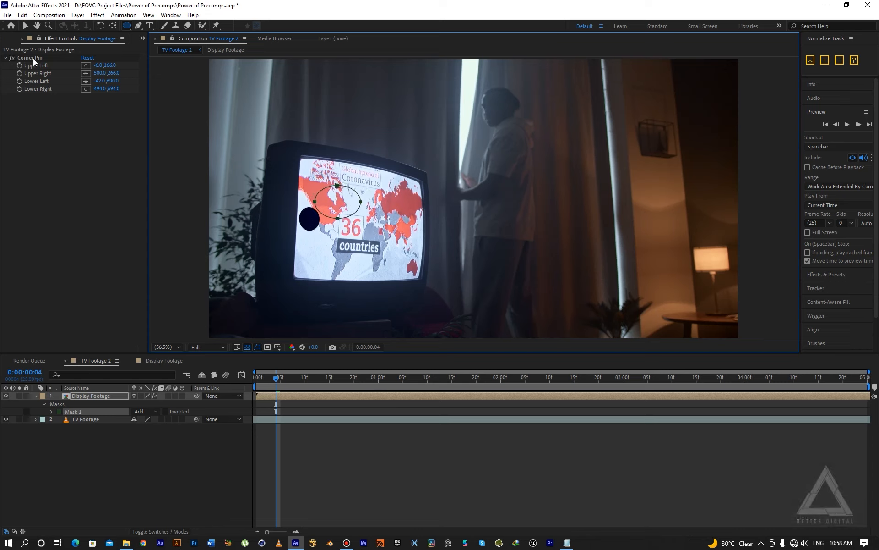
# Delete the elliptical mask from Display Footage and pre-compose the layer as "Display Comp", moving all attributes into the new composition
pyautogui.click(39, 411)
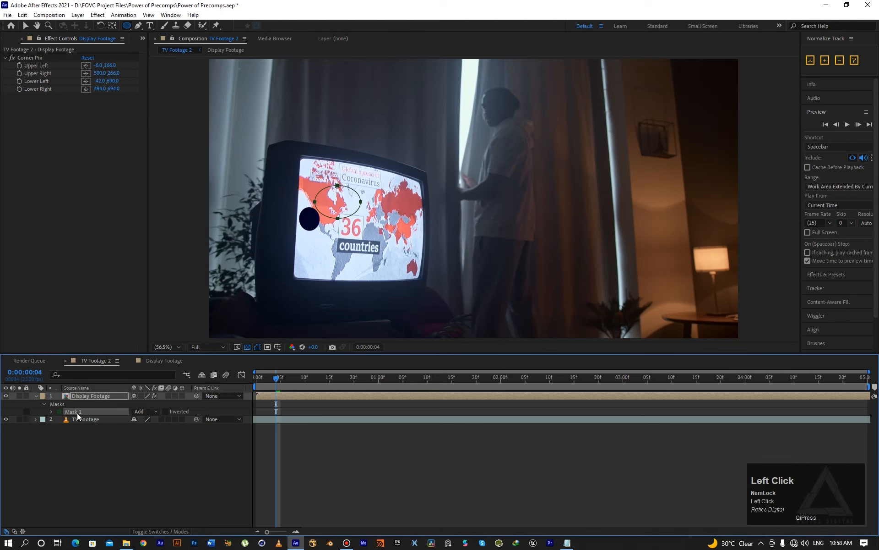
pyautogui.press('Delete')
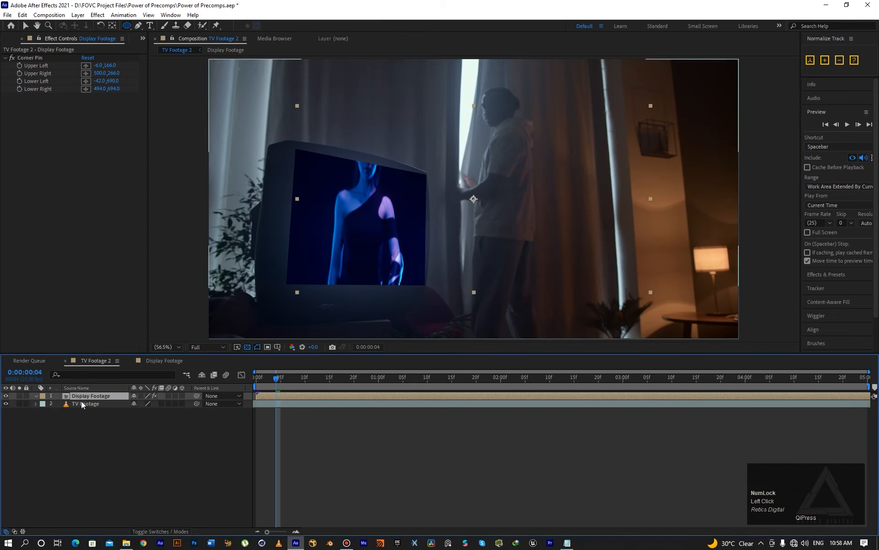
pyautogui.rightClick(88, 400)
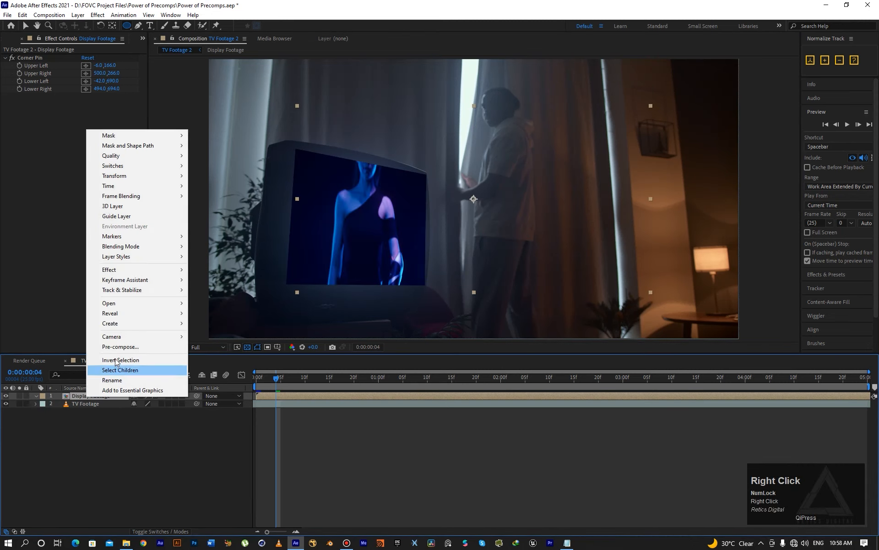
pyautogui.click(119, 347)
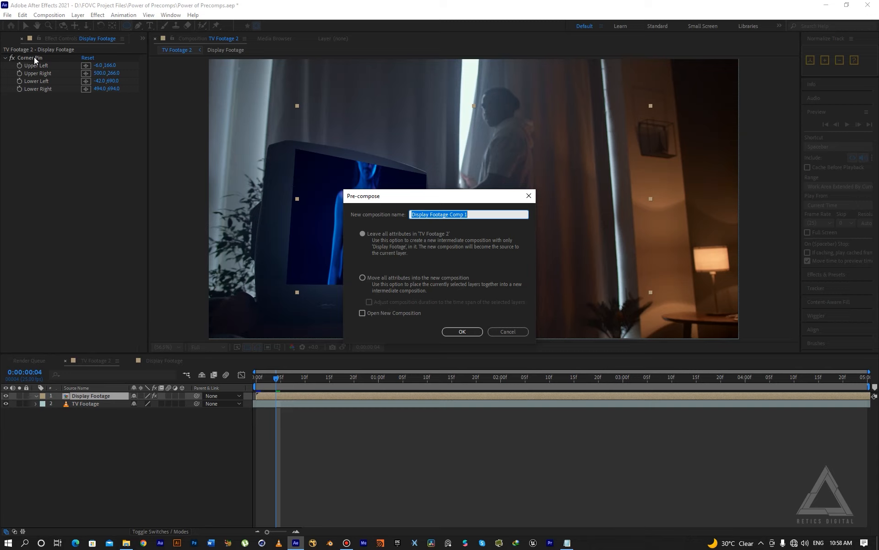
pyautogui.click(363, 278)
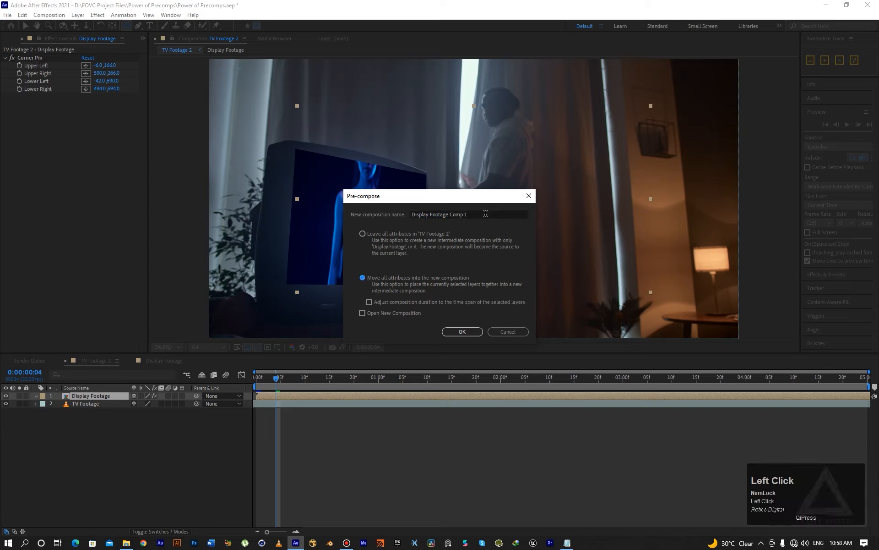
pyautogui.moveTo(486, 214); pyautogui.dragTo(403, 215)
pyautogui.write('Display ')
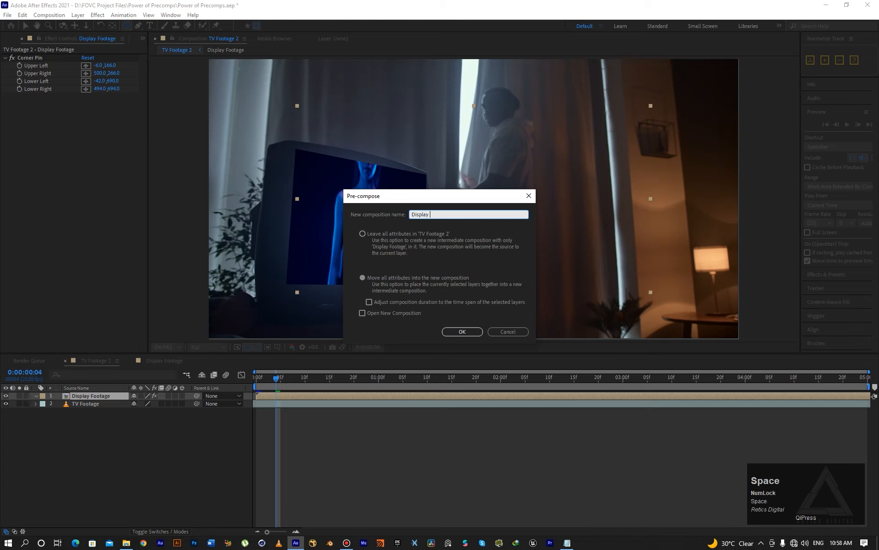
pyautogui.write('Comp')
pyautogui.press('Return')
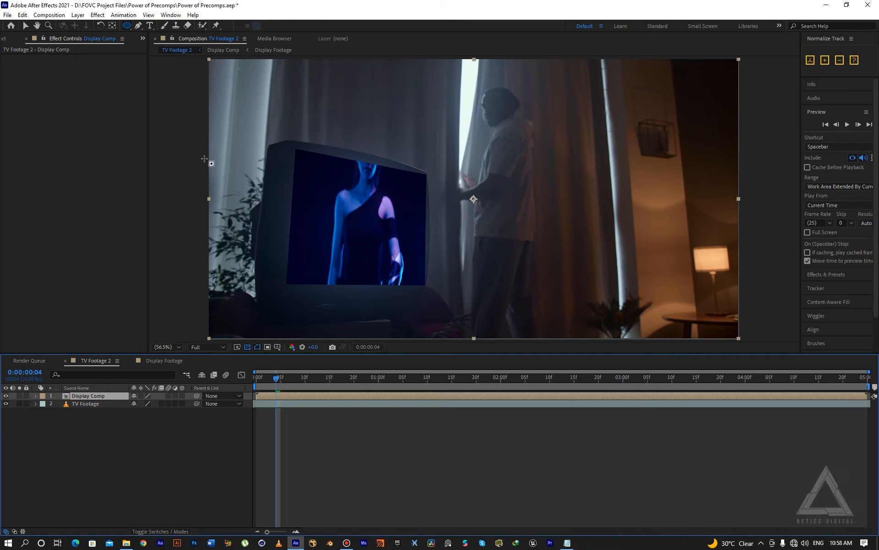
# Draw a test elliptical mask over the TV screen on the Display Comp layer and undo it
pyautogui.moveTo(322, 211); pyautogui.dragTo(376, 247)
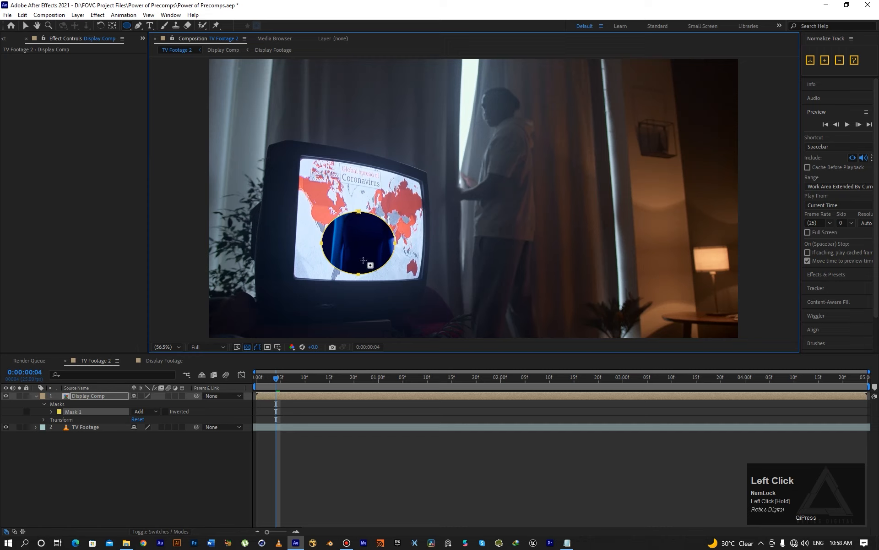
pyautogui.hotkey('ctrl', 'z')
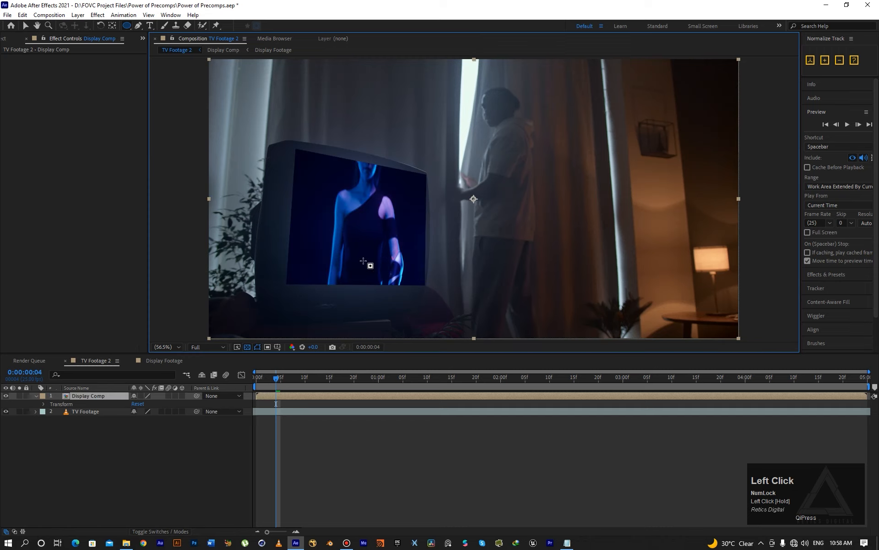
# Hide the Display Comp layer and trace a closed Pen tool mask on it around the TV screen's edge, curving the rounded corners
pyautogui.click(139, 26)
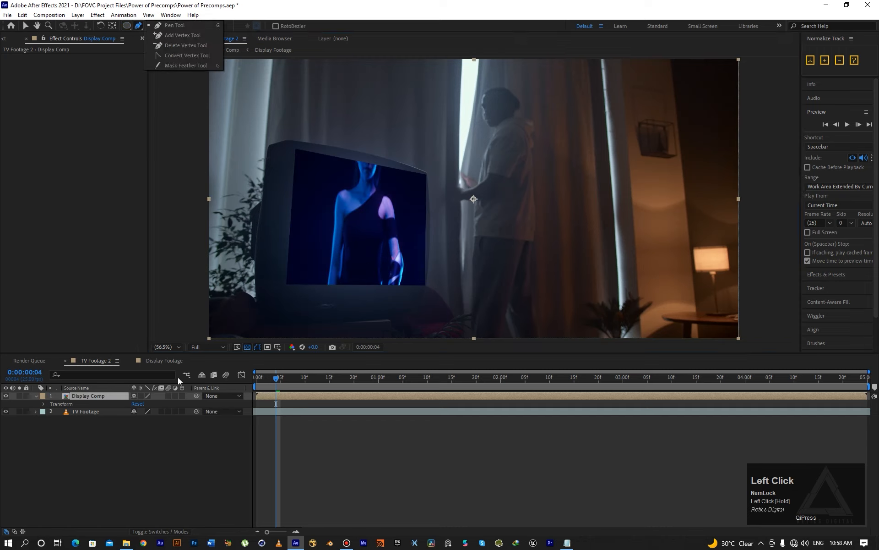
pyautogui.click(7, 397)
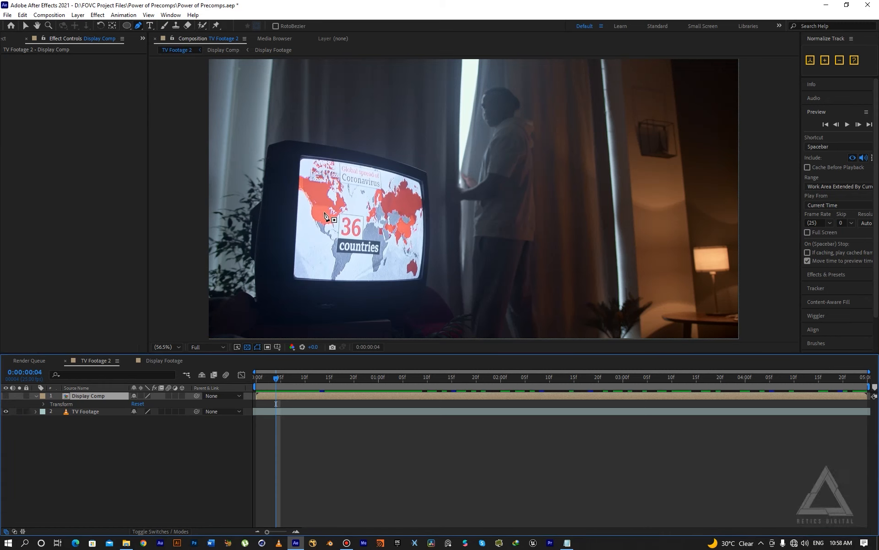
pyautogui.press('`')
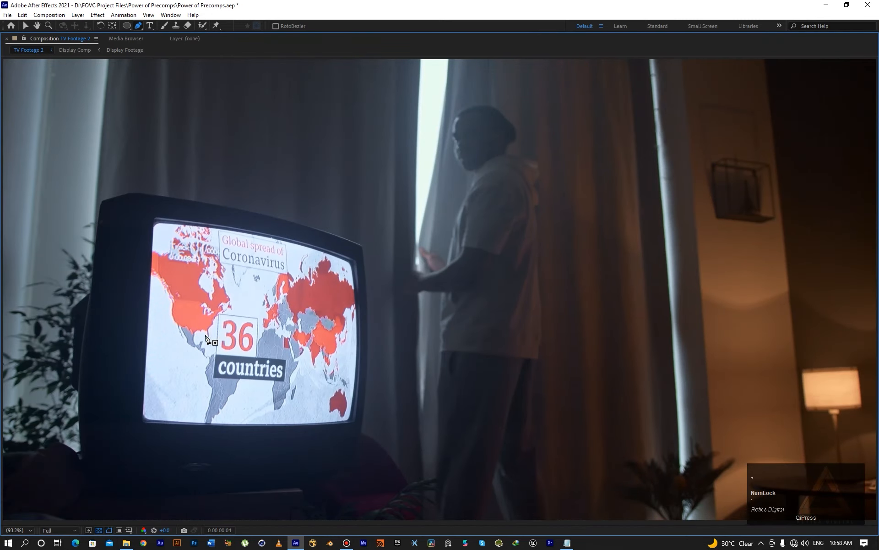
pyautogui.scroll(1, 184, 338)
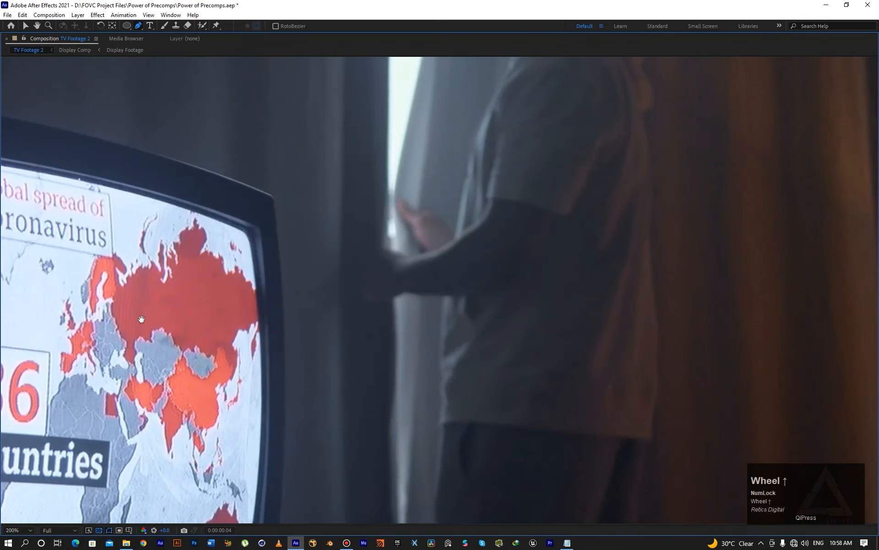
pyautogui.press('space')
pyautogui.moveTo(279, 314); pyautogui.dragTo(565, 379)
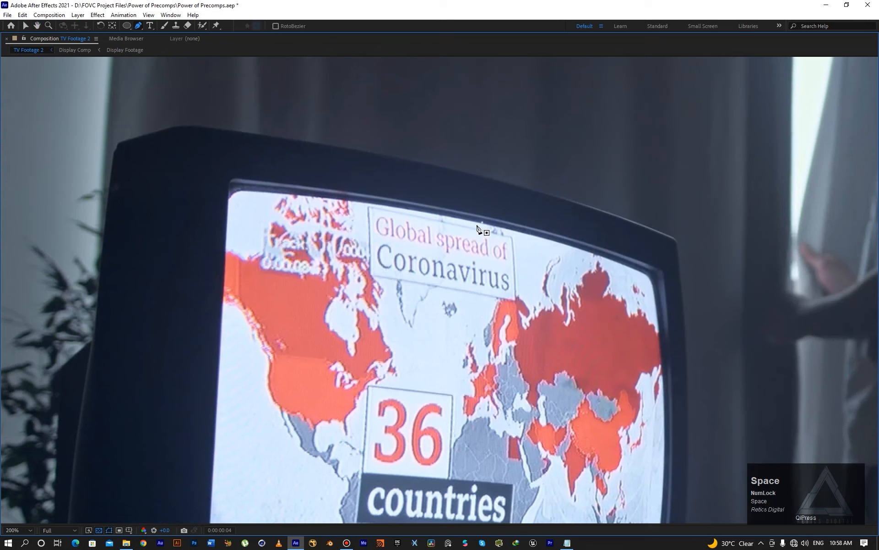
pyautogui.click(289, 290)
pyautogui.moveTo(289, 290); pyautogui.dragTo(326, 144)
pyautogui.click(251, 237)
pyautogui.click(239, 448)
pyautogui.click(253, 465)
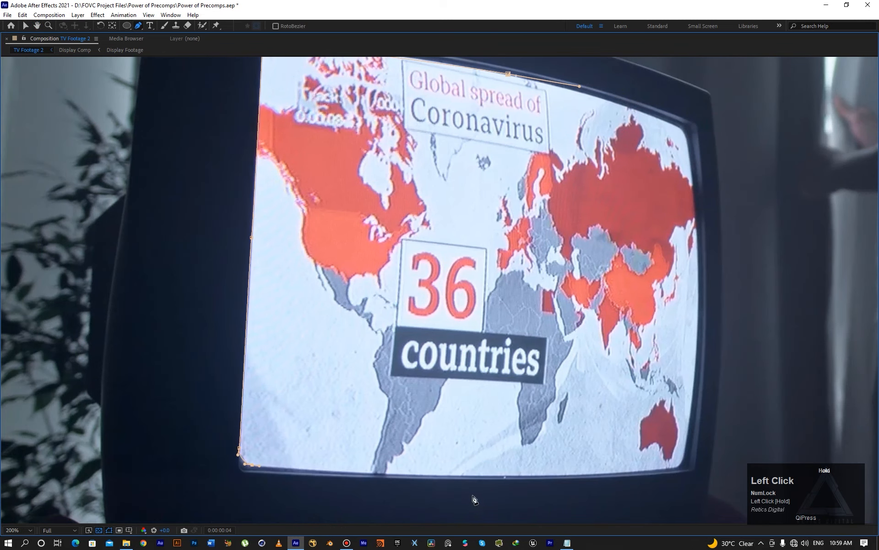
pyautogui.click(467, 476)
pyautogui.click(611, 473)
pyautogui.moveTo(671, 470); pyautogui.dragTo(560, 478)
pyautogui.press('space')
pyautogui.click(567, 342)
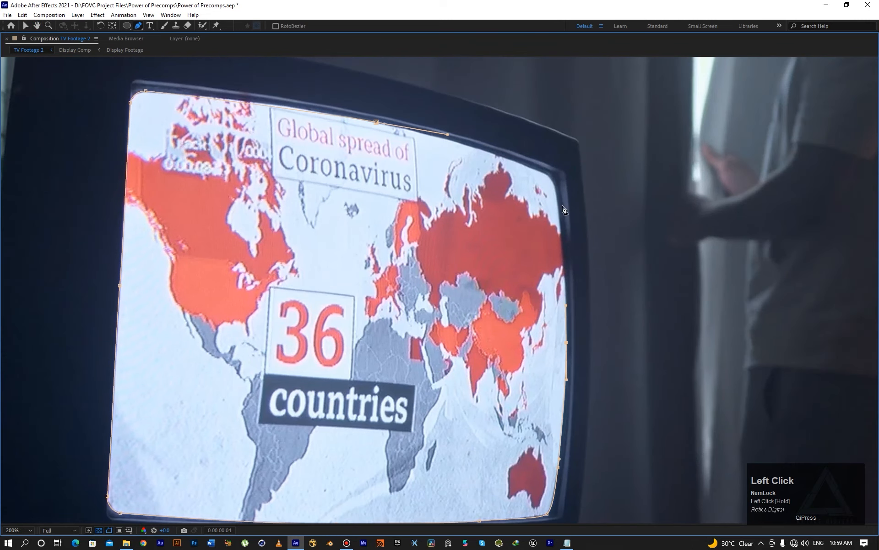
pyautogui.click(558, 200)
pyautogui.click(547, 175)
pyautogui.click(447, 134)
pyautogui.press('`')
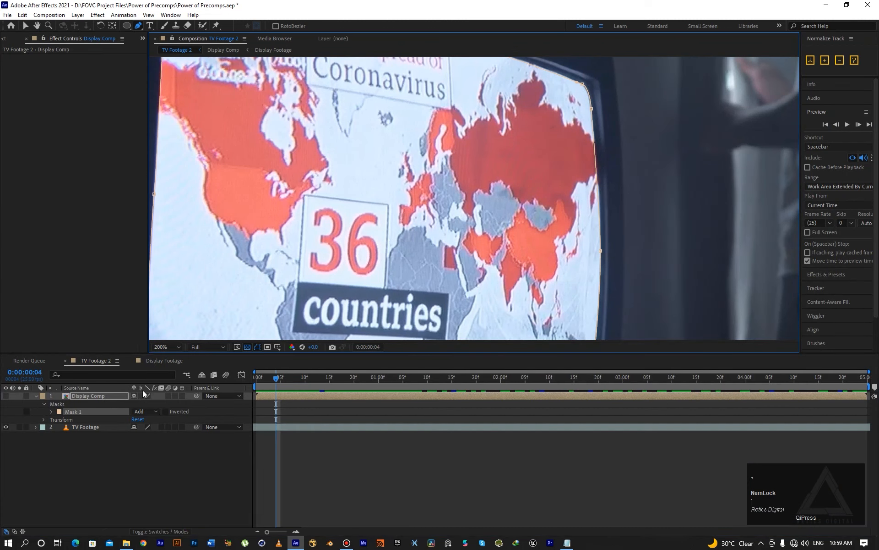
# Change the outline color of the Display Comp mask to blue
pyautogui.click(59, 411)
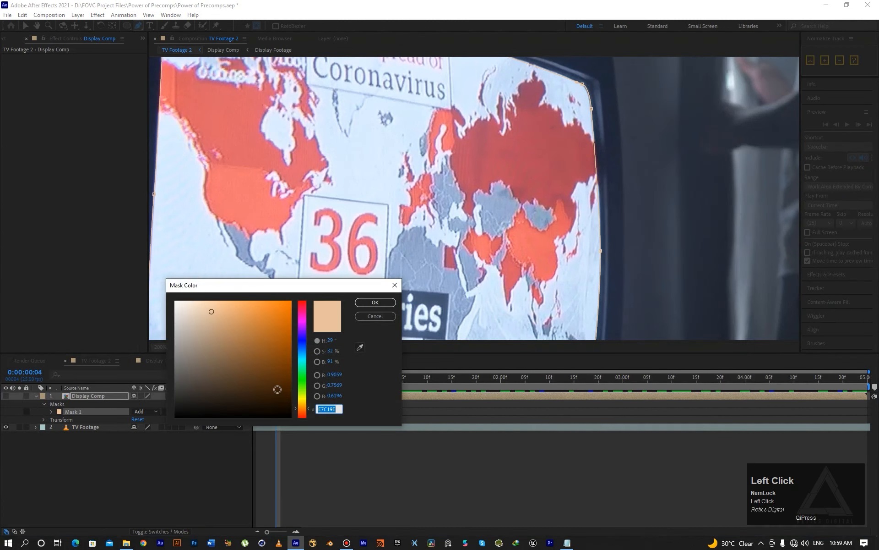
pyautogui.moveTo(302, 395); pyautogui.dragTo(301, 293)
pyautogui.click(390, 304)
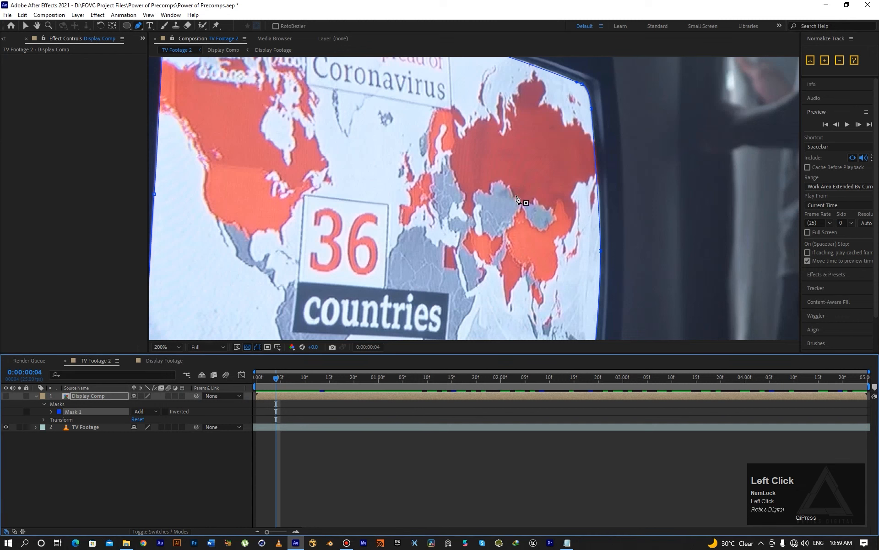
# Refine the mask's points along the TV screen's edges and corners so the outline follows the glass closely
pyautogui.press('`')
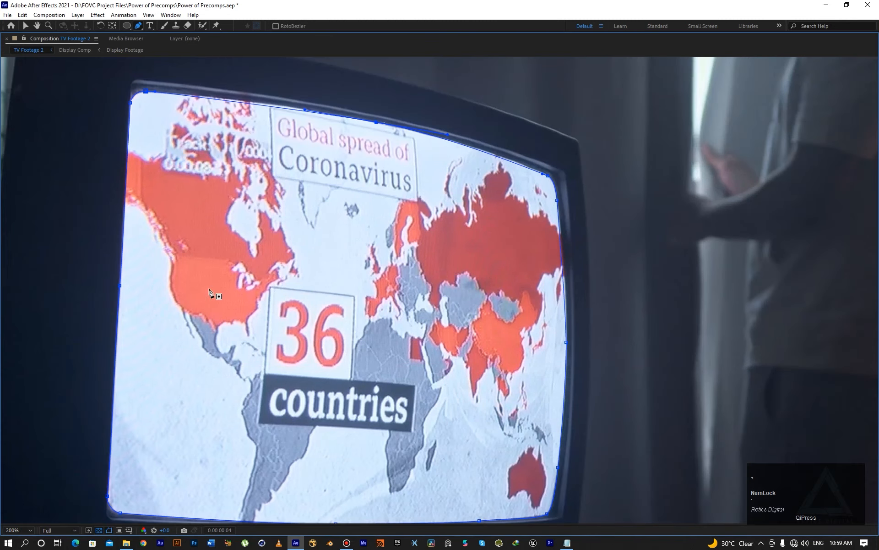
pyautogui.press('v')
pyautogui.scroll(2, 177, 356)
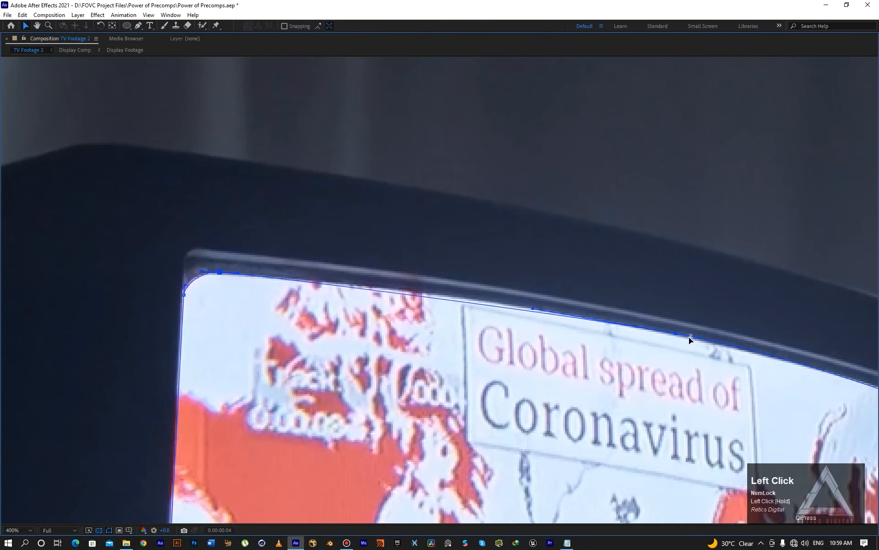
pyautogui.moveTo(177, 355); pyautogui.dragTo(257, 319)
pyautogui.moveTo(642, 458); pyautogui.dragTo(183, 92)
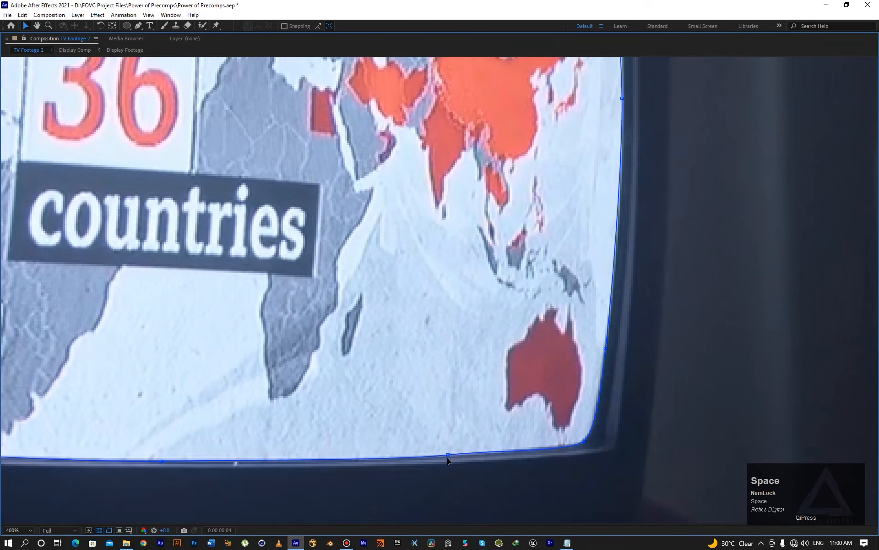
pyautogui.moveTo(504, 68); pyautogui.dragTo(431, 504)
pyautogui.moveTo(431, 226); pyautogui.dragTo(462, 304)
pyautogui.click(18, 530)
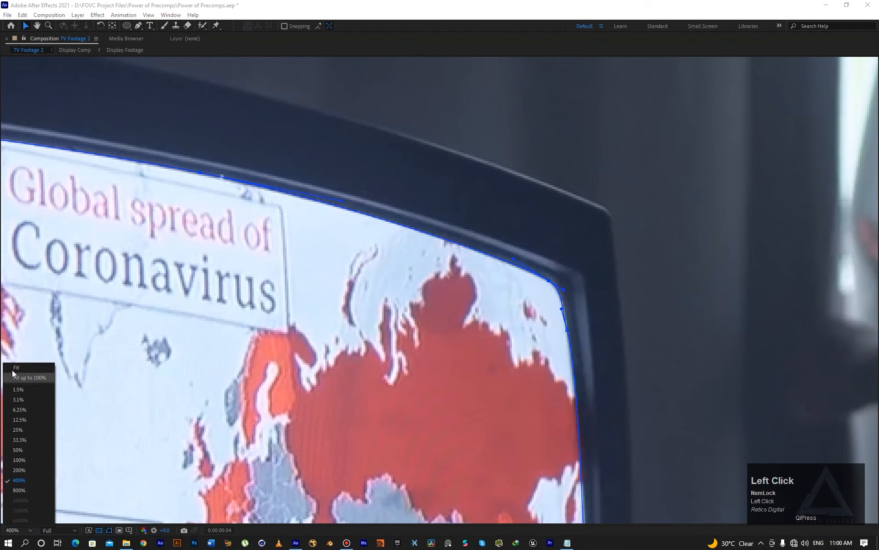
pyautogui.click(21, 374)
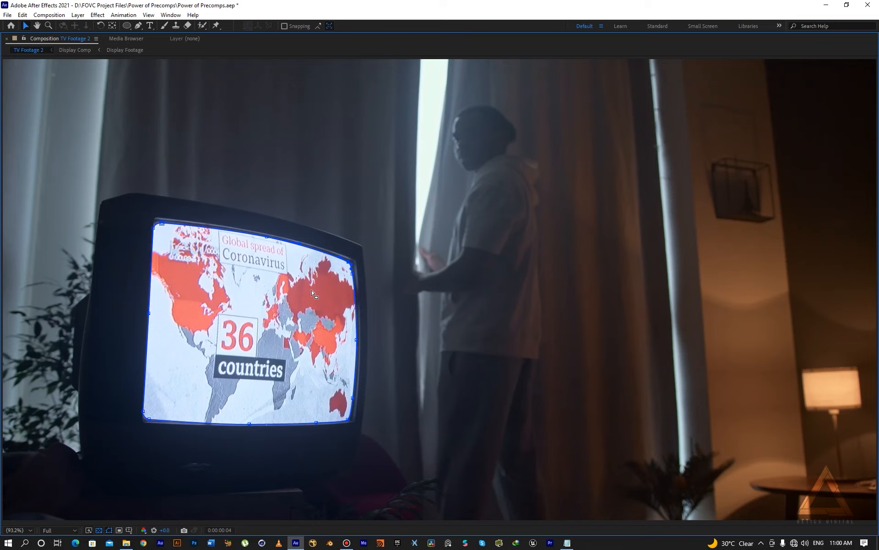
# Show the Display Comp layer again and turn off the display of mask outlines in the viewer
pyautogui.press('`')
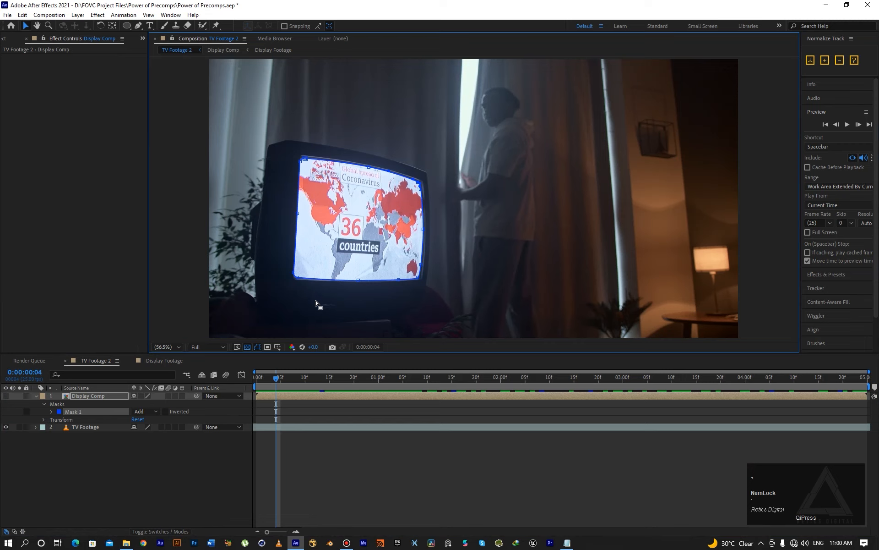
pyautogui.click(5, 396)
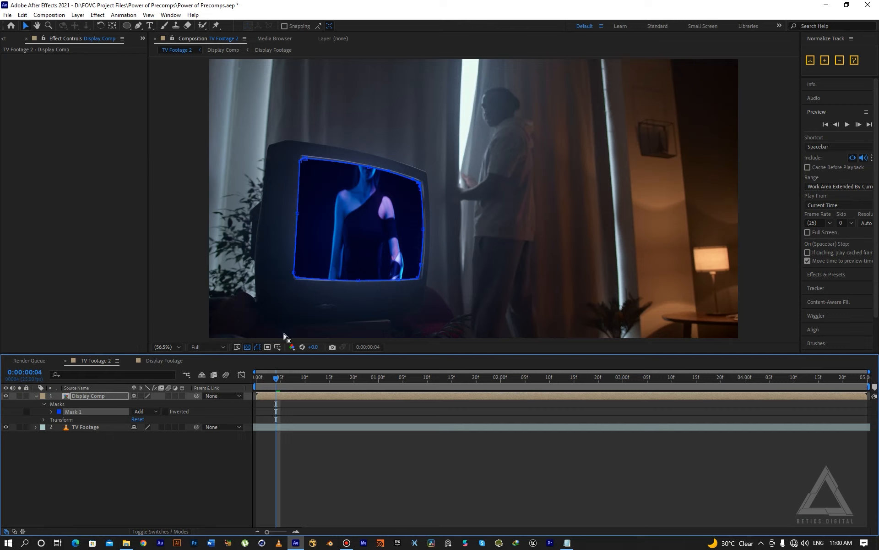
pyautogui.click(256, 347)
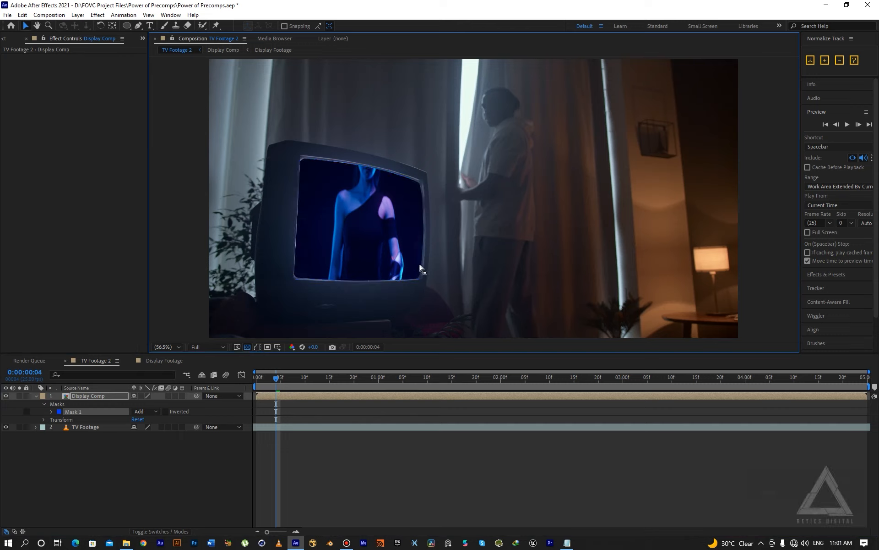
# Set the Mask Feather of Display Comp's mask to 10 pixels after trying 5 pixels
pyautogui.click(52, 411)
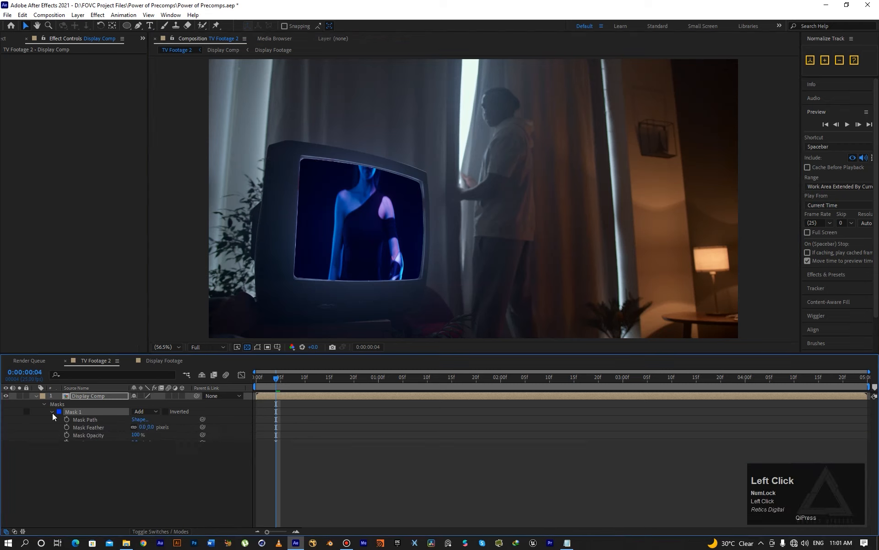
pyautogui.click(150, 428)
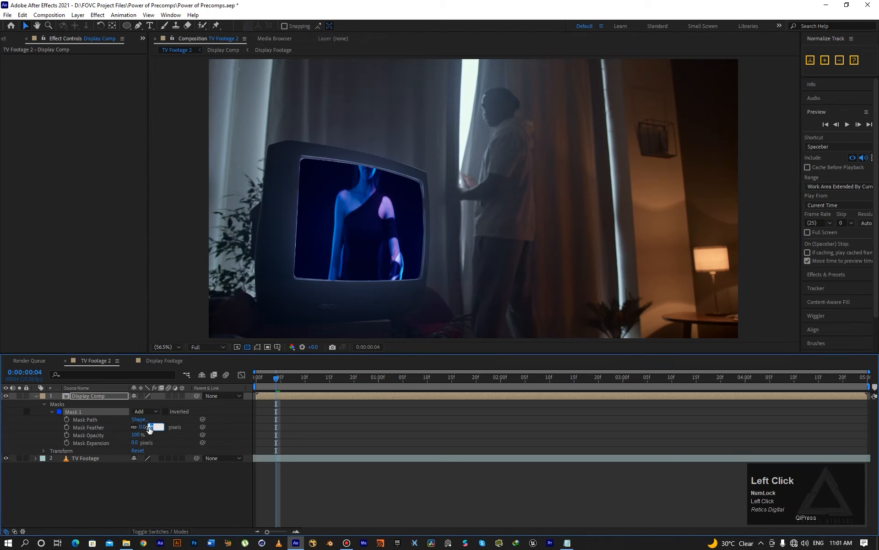
pyautogui.write('5')
pyautogui.press('Return')
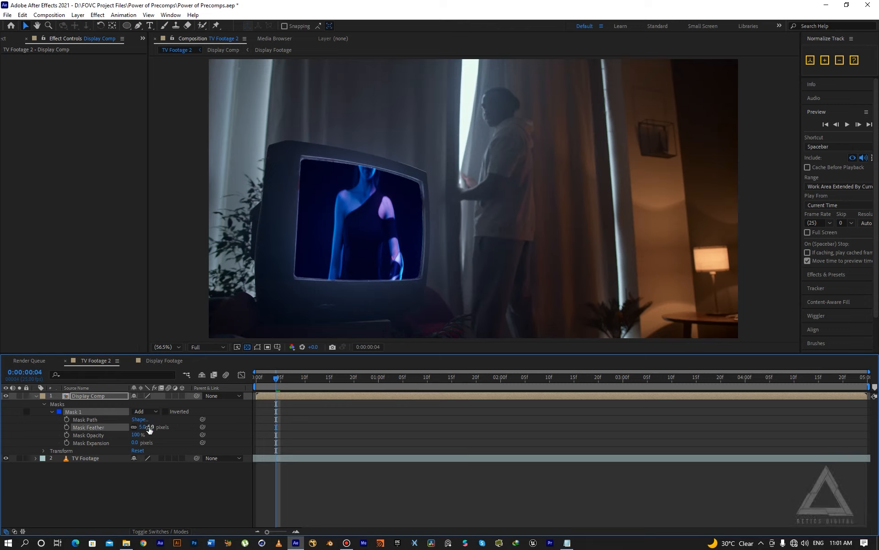
pyautogui.click(150, 427)
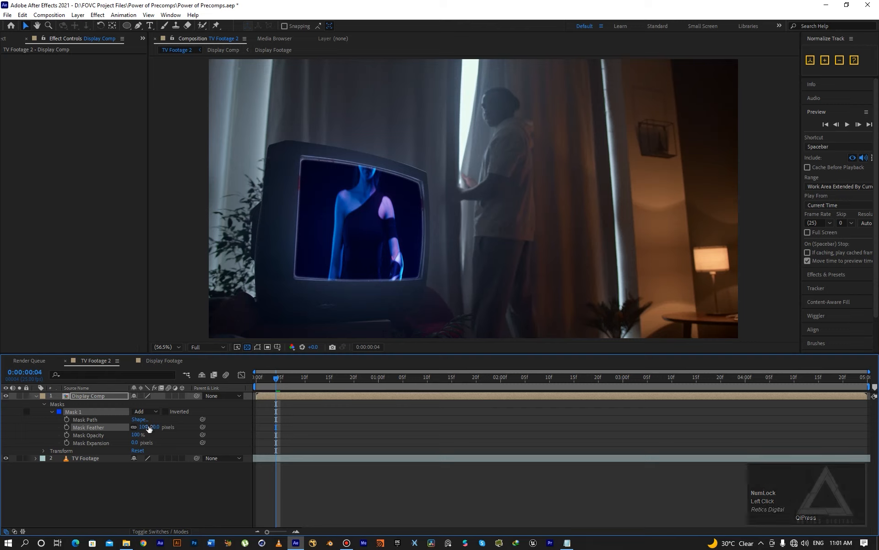
pyautogui.press('Return')
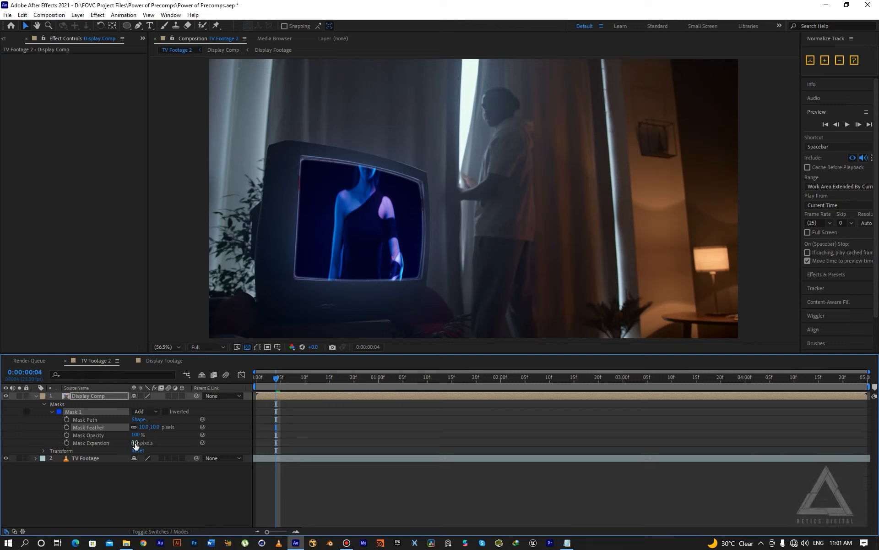
# Set the Mask Expansion of Display Comp's mask to 3 pixels and collapse the layer's properties
pyautogui.moveTo(135, 442); pyautogui.dragTo(136, 442)
pyautogui.click(135, 442)
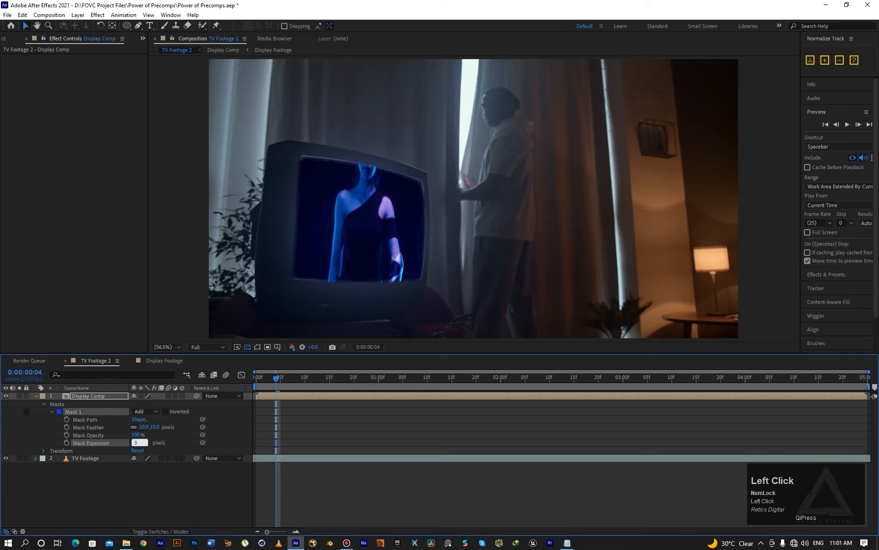
pyautogui.press('Return')
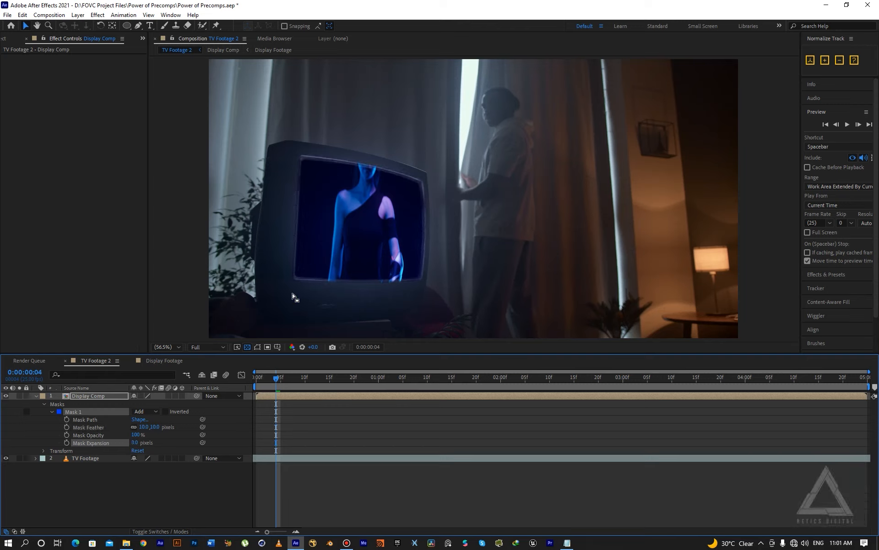
pyautogui.press('u')
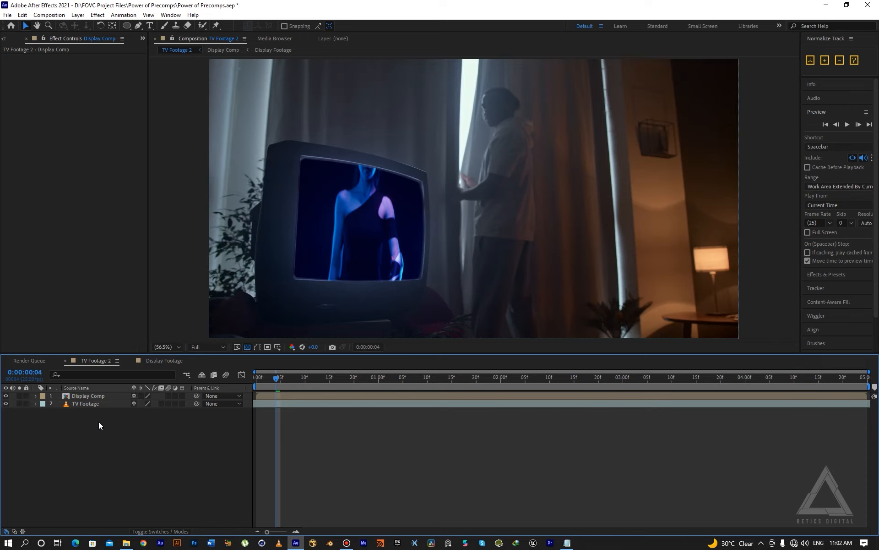
# Apply the Glow effect to the Display Comp layer
pyautogui.click(91, 397)
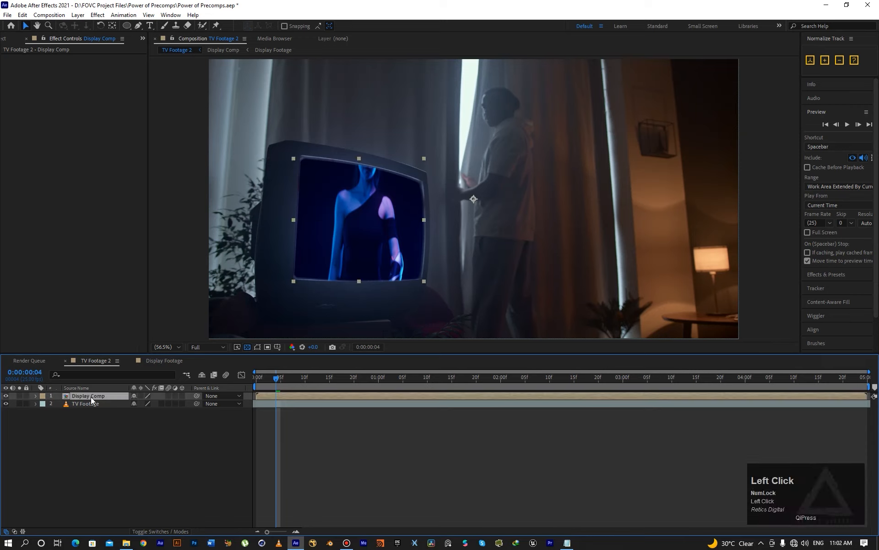
pyautogui.press('space')
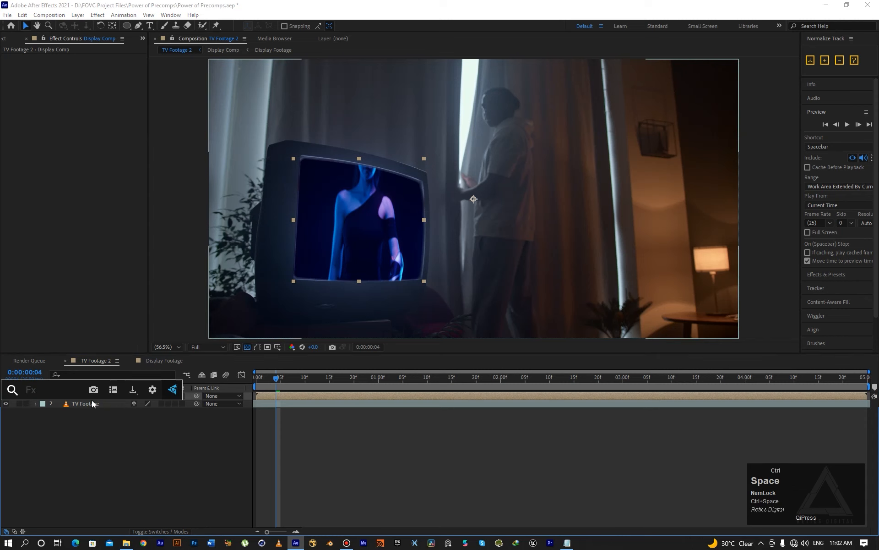
pyautogui.press('g')
pyautogui.hotkey('ctrl', 'space')
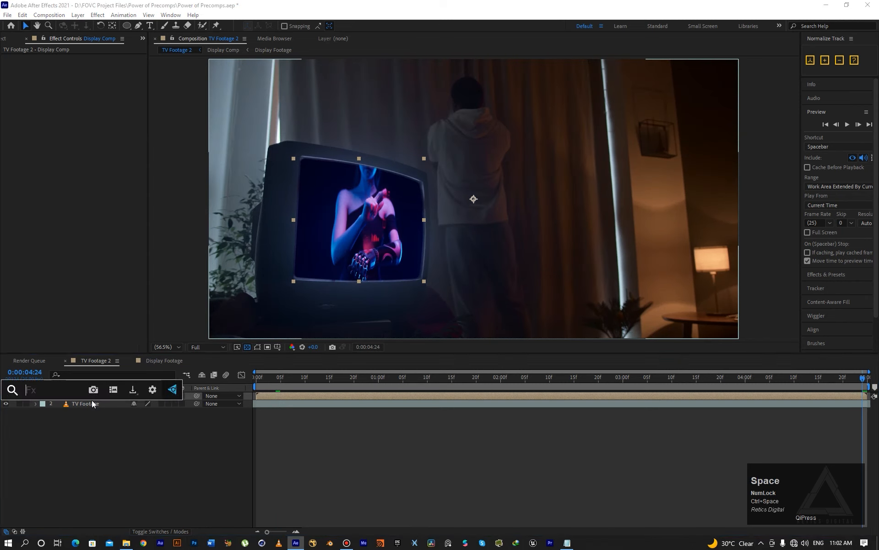
pyautogui.write('glo')
pyautogui.press('Return')
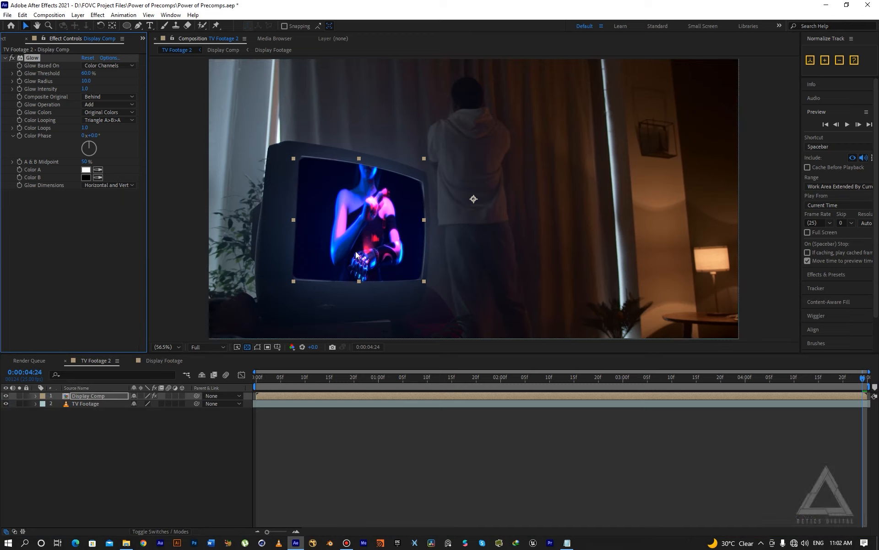
# Set the Glow effect's threshold to 0%, its intensity to 0.1 and its radius to 5
pyautogui.click(88, 75)
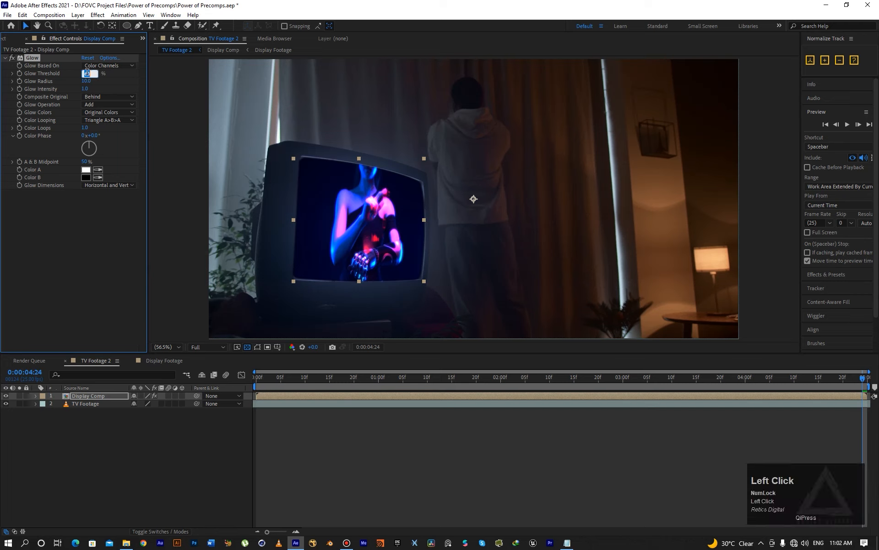
pyautogui.write('0')
pyautogui.click(98, 190)
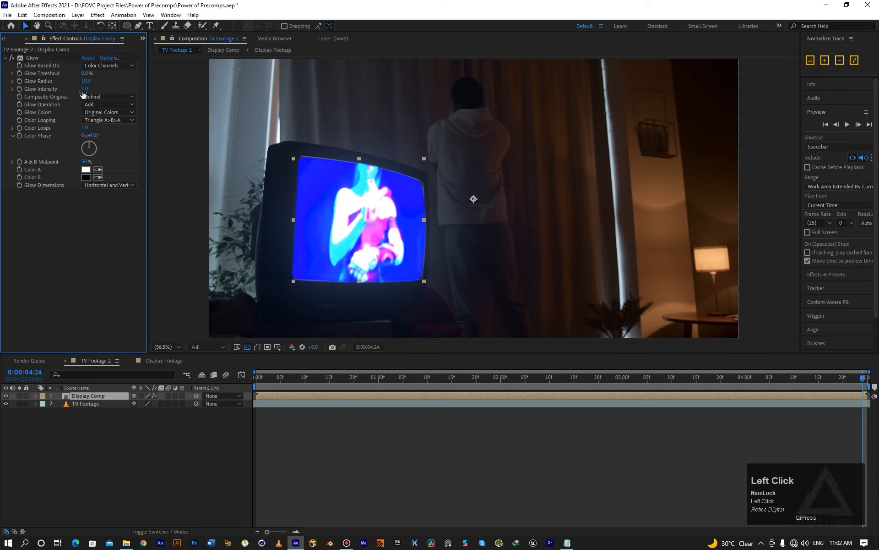
pyautogui.click(86, 89)
pyautogui.press('BackSpace')
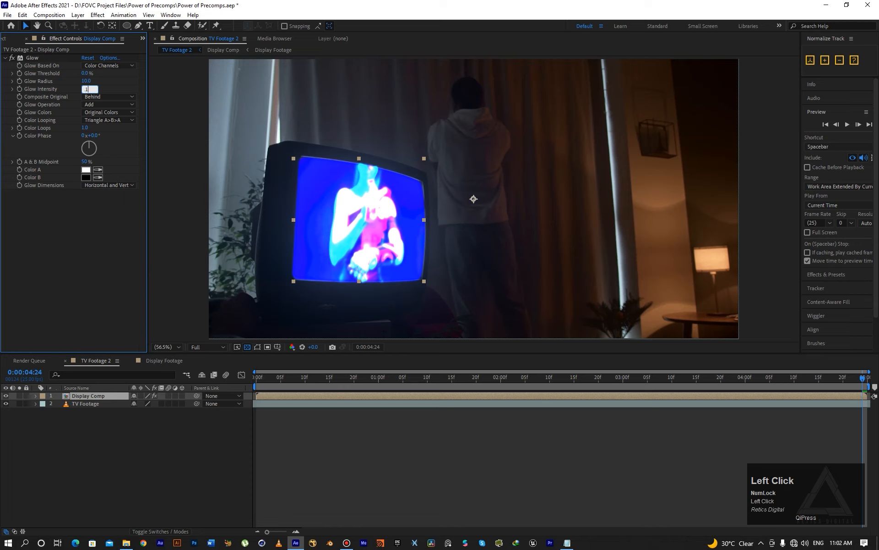
pyautogui.click(98, 243)
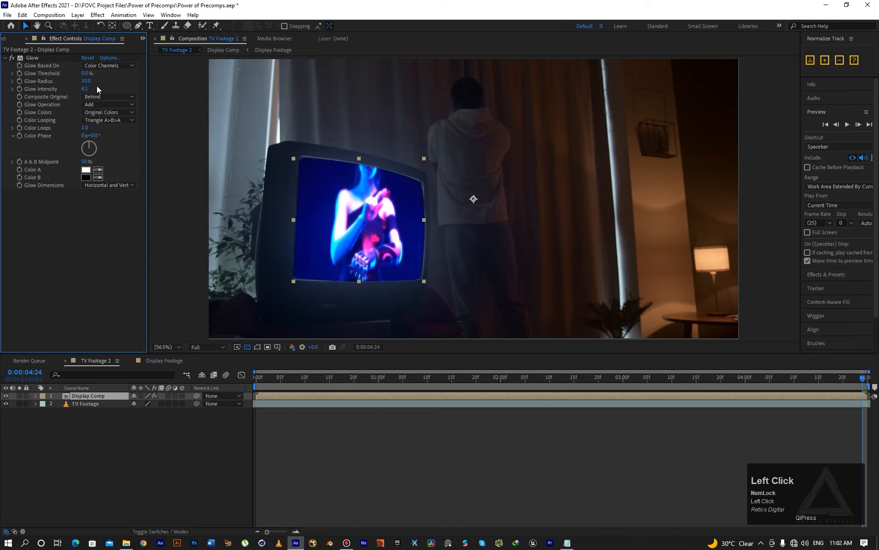
pyautogui.click(84, 81)
pyautogui.write('5')
pyautogui.click(97, 246)
# Duplicate the Glow effect on Display Comp and give the copy a Glow Radius of 611 and a Glow Threshold of 6.3%
pyautogui.click(30, 59)
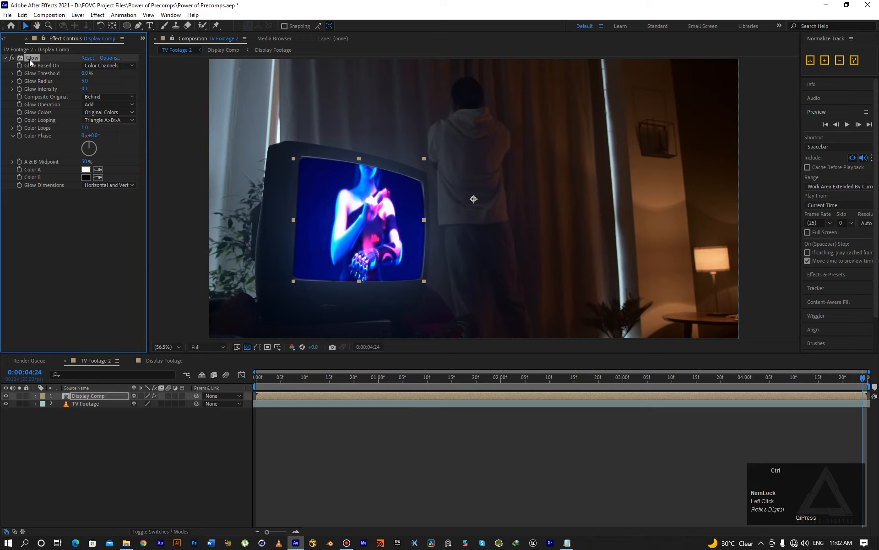
pyautogui.hotkey('ctrl', 'd')
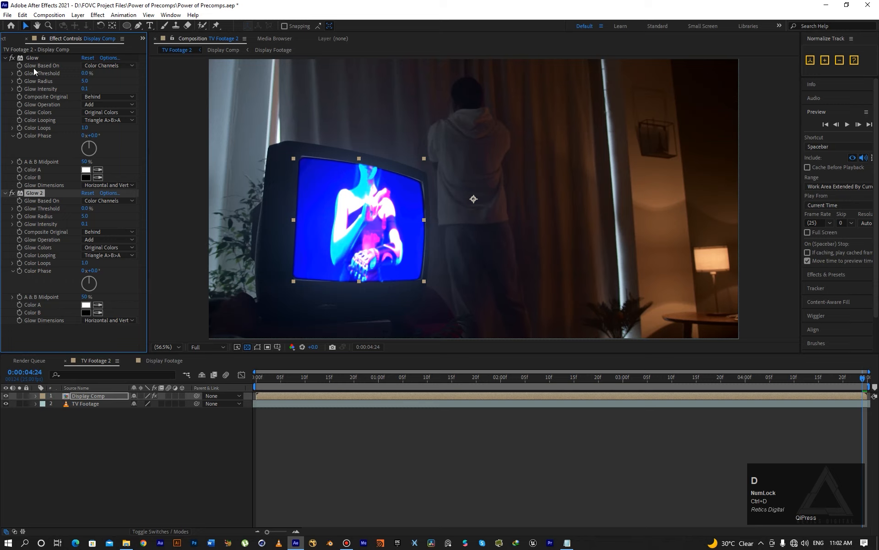
pyautogui.click(83, 218)
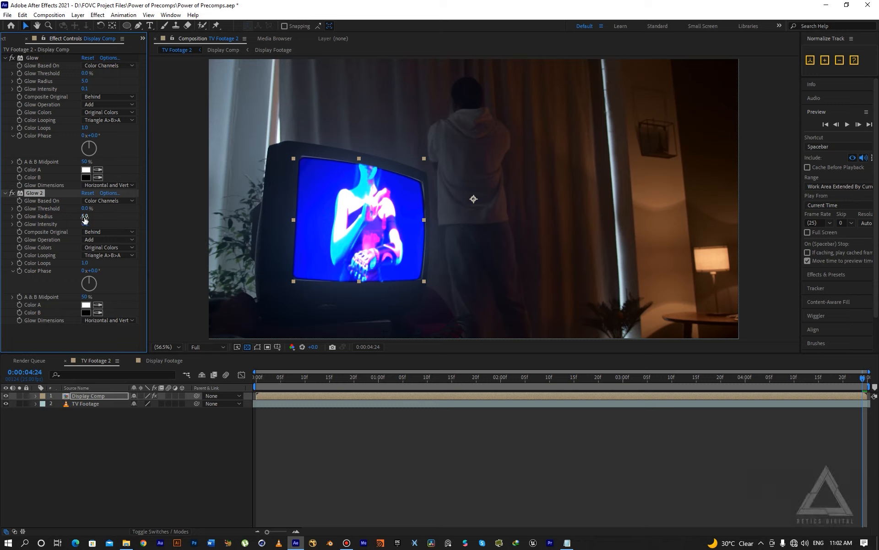
pyautogui.moveTo(84, 219); pyautogui.dragTo(400, 257)
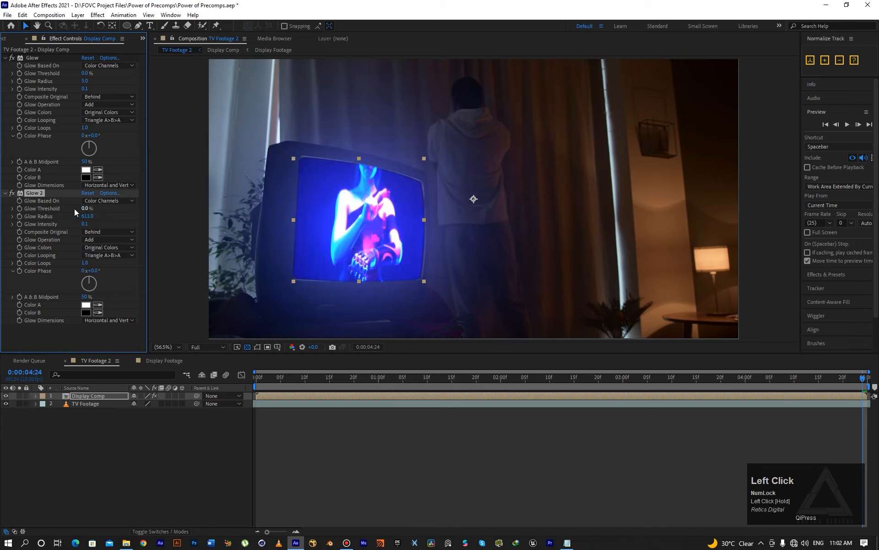
pyautogui.moveTo(84, 209); pyautogui.dragTo(90, 209)
pyautogui.click(5, 58)
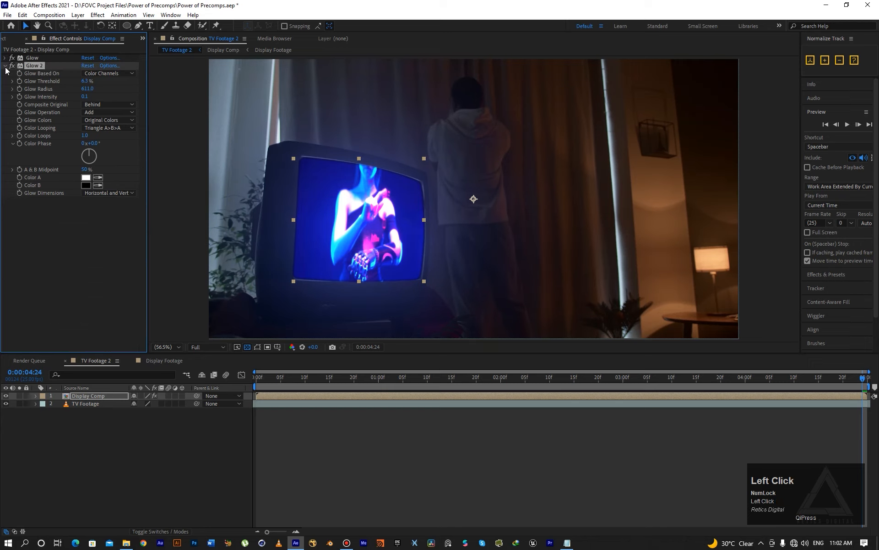
pyautogui.click(5, 66)
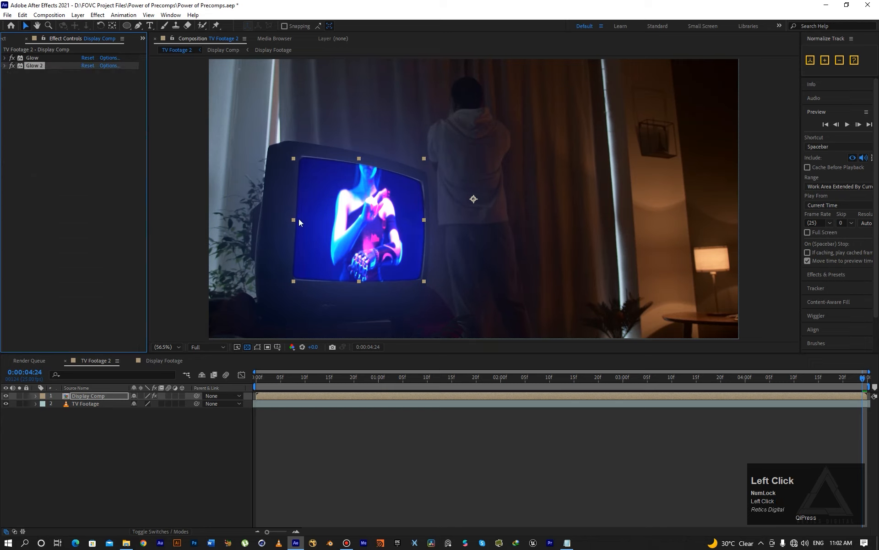
pyautogui.click(5, 58)
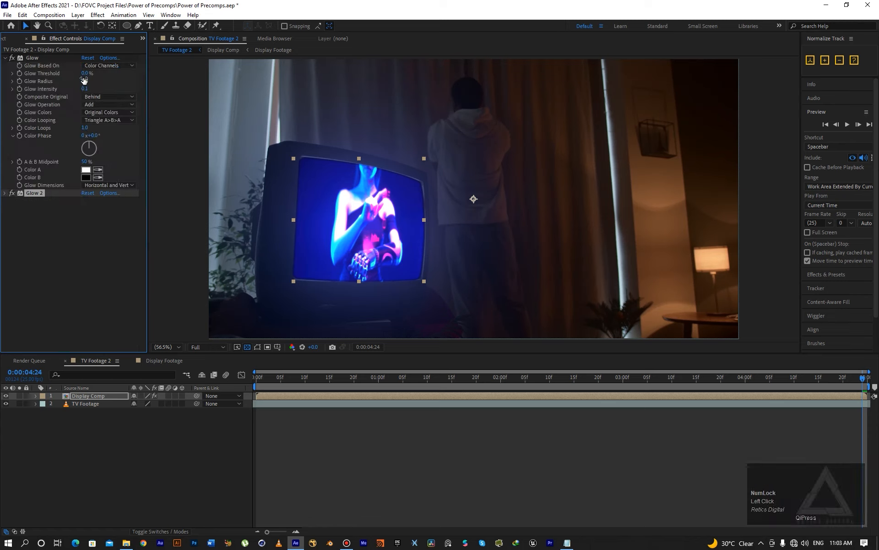
# Apply the Exposure effect to Display Comp and set its master Exposure to -3
pyautogui.click(99, 397)
pyautogui.hotkey('ctrl', 'space')
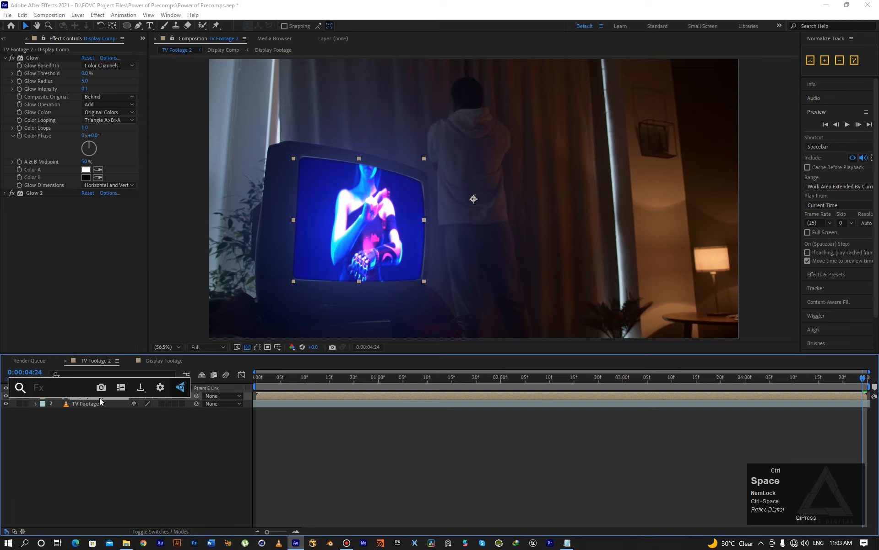
pyautogui.write('expo')
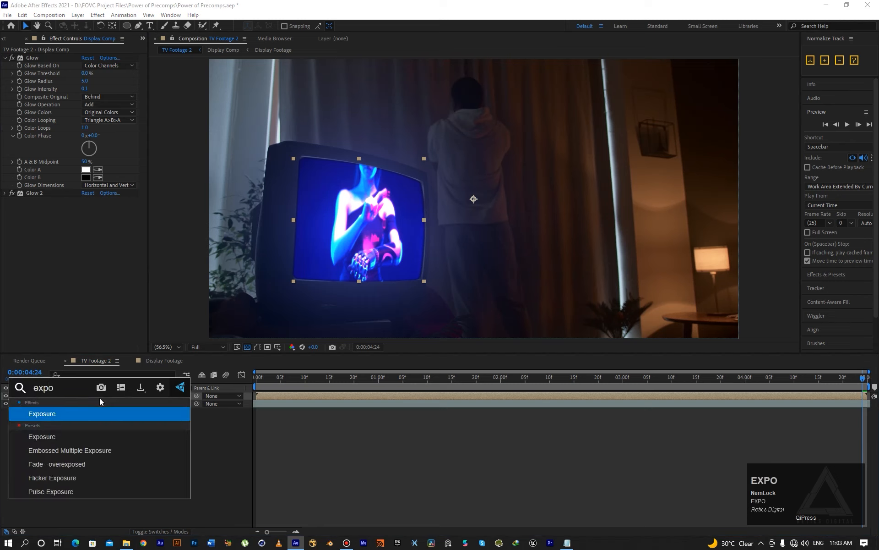
pyautogui.press('Return')
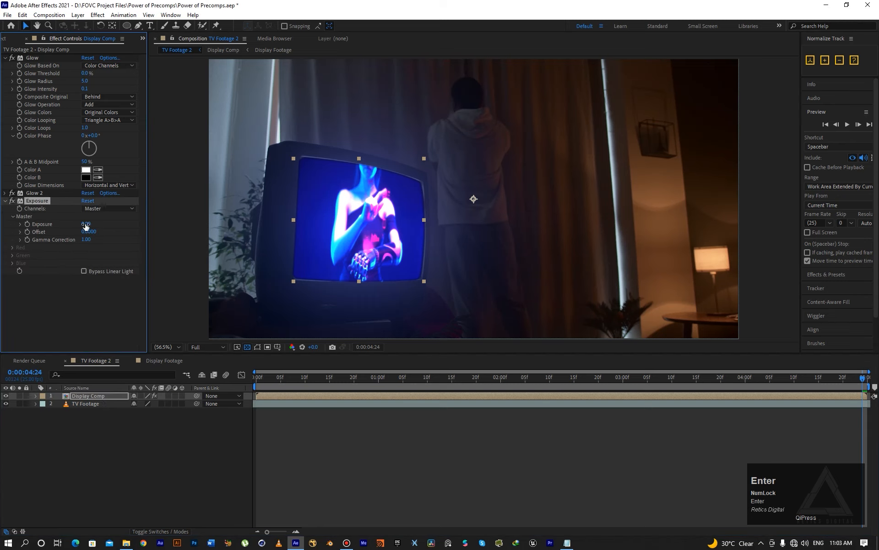
pyautogui.moveTo(81, 224)
pyautogui.mouseDown()
pyautogui.moveTo(16, 223)
pyautogui.moveTo(80, 231)
pyautogui.mouseUp()
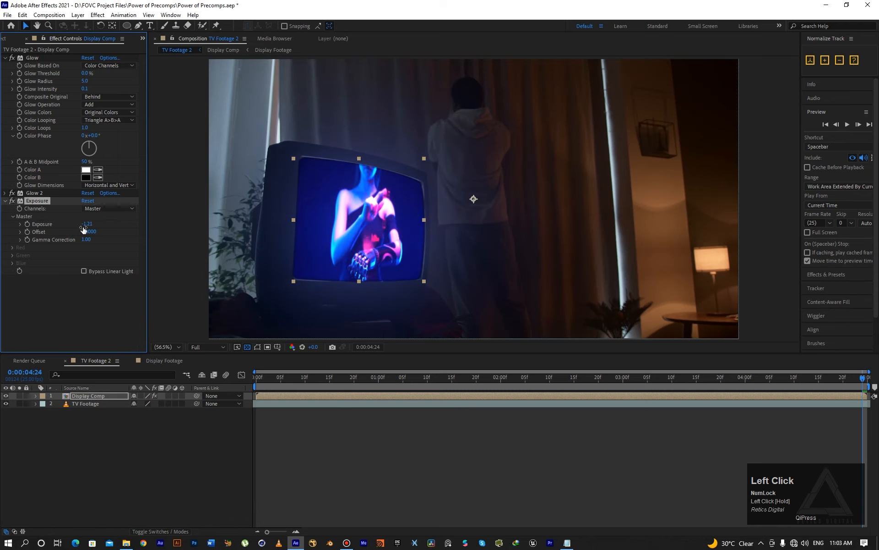
pyautogui.click(85, 224)
pyautogui.write('-3')
pyautogui.press('Return')
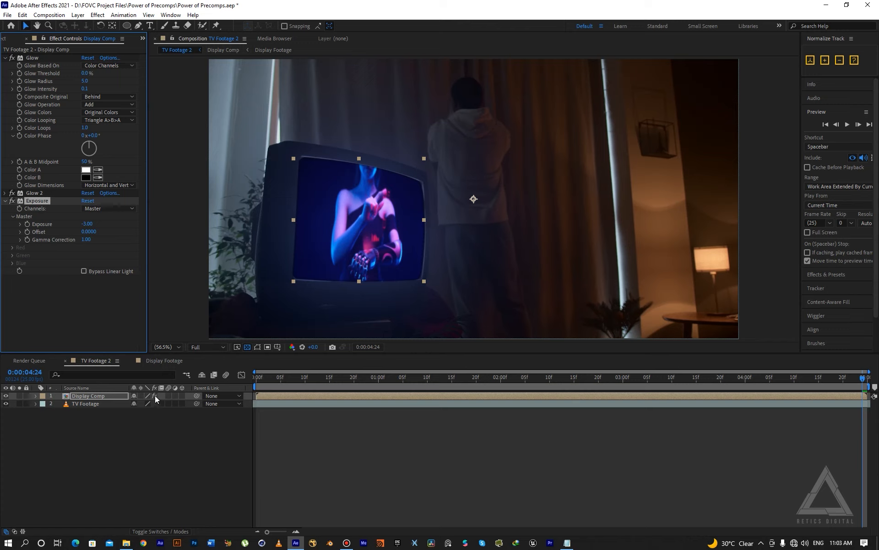
# Compare the TV shot with Display Comp's effects switched off and on, leaving them enabled
pyautogui.click(155, 395)
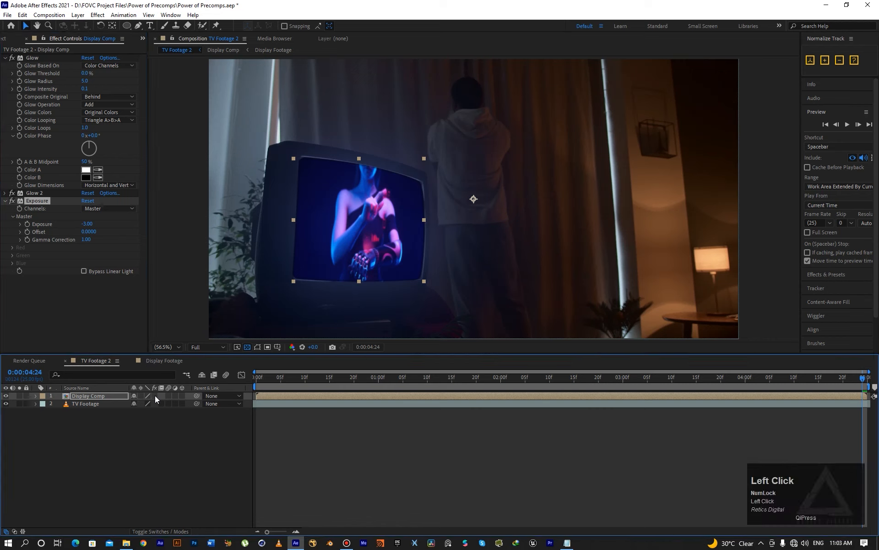
pyautogui.click(155, 395)
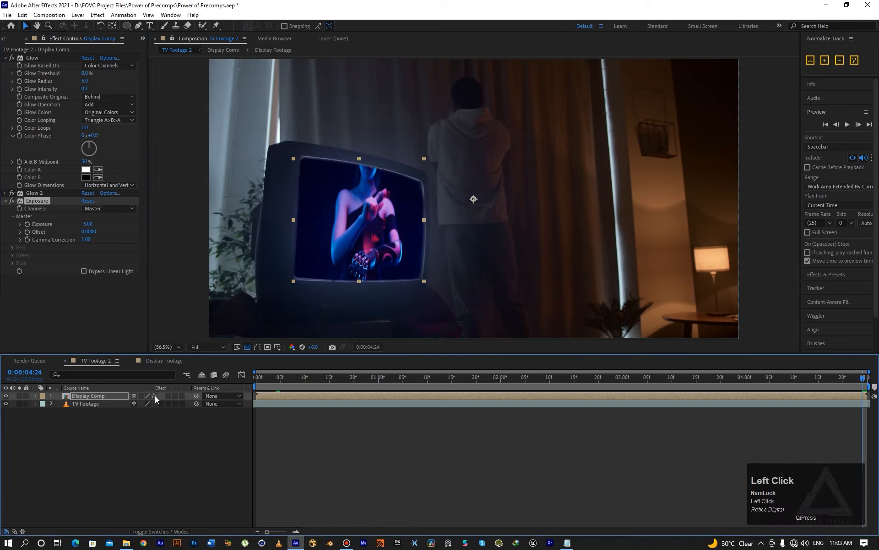
pyautogui.click(155, 395)
pyautogui.click(155, 395)
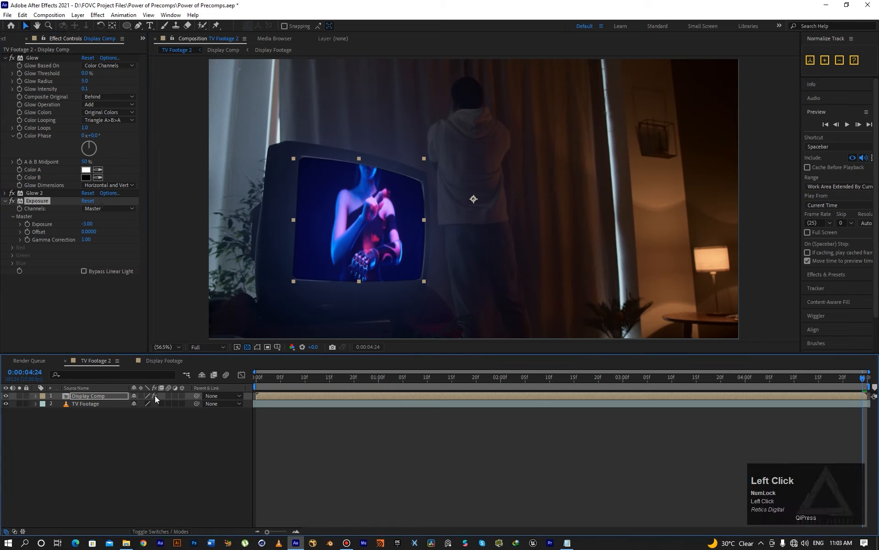
pyautogui.click(155, 394)
pyautogui.click(155, 395)
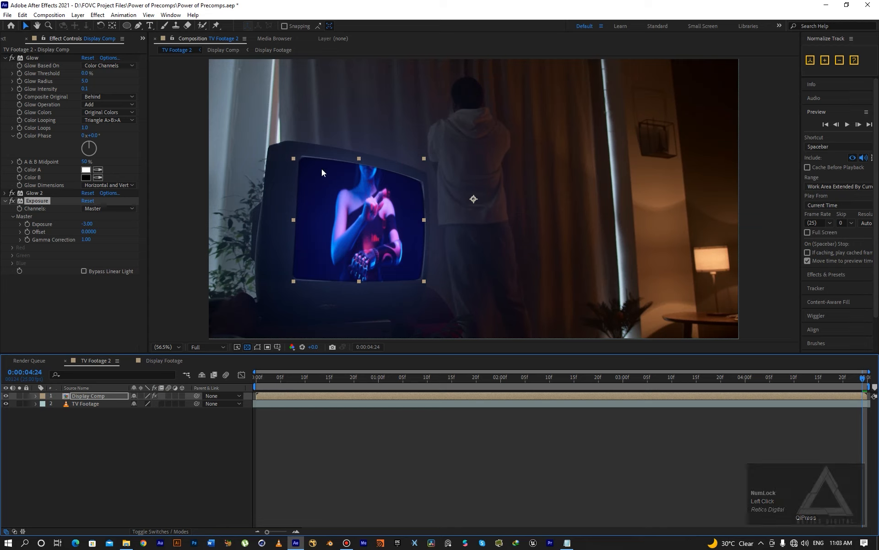
pyautogui.click(155, 394)
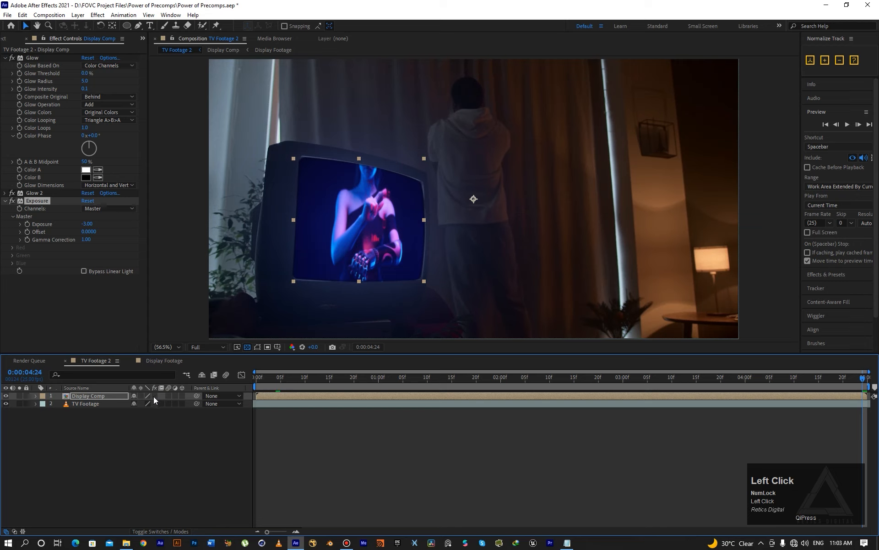
pyautogui.click(153, 396)
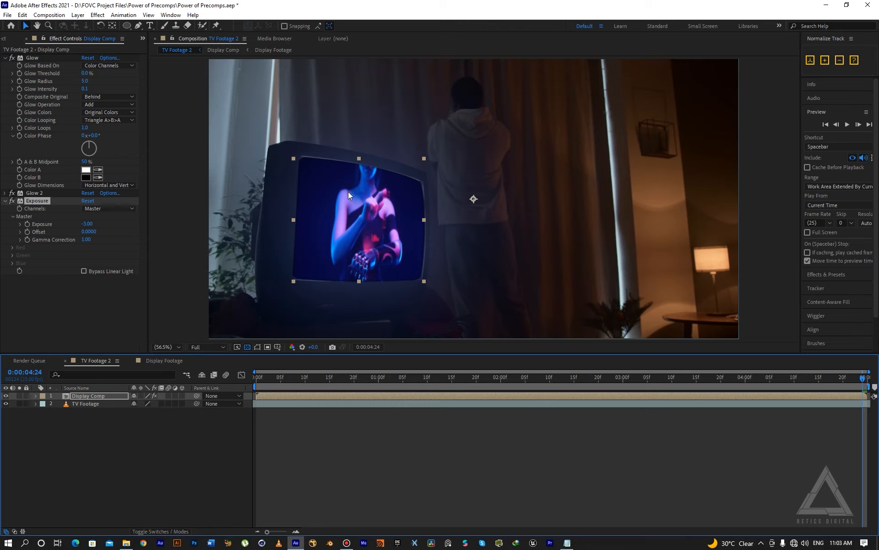
# Open the Display Comp composition and the Display Footage composition nested inside it
pyautogui.click(86, 399)
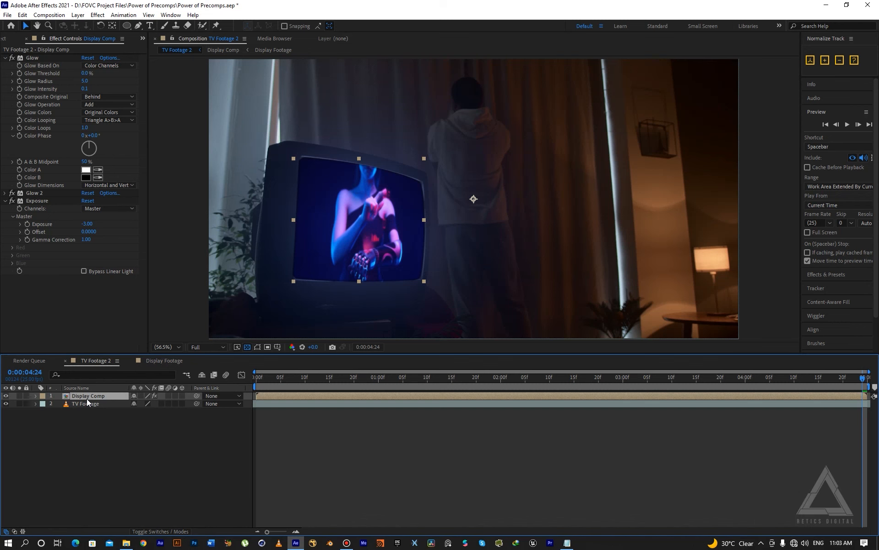
pyautogui.doubleClick(86, 399)
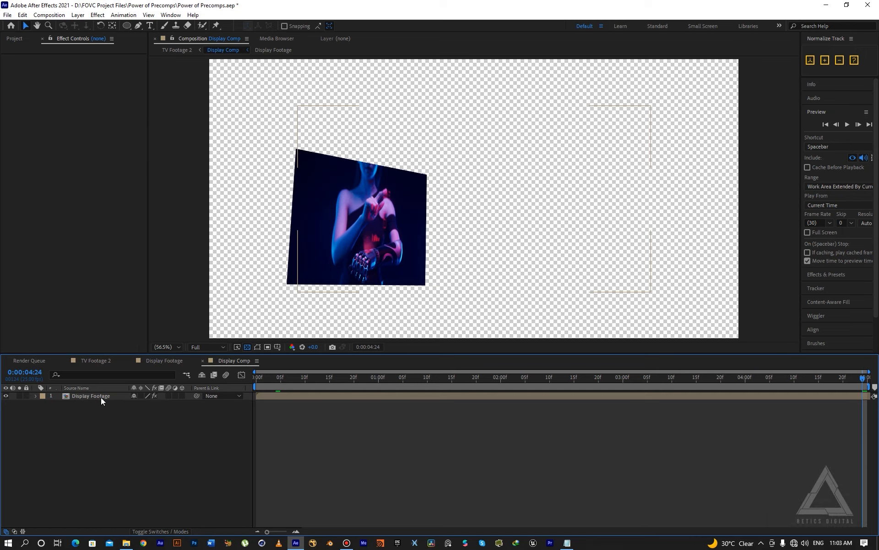
pyautogui.doubleClick(101, 398)
# Pre-compose the Display layer as Display Comp 2, moving all attributes into the new composition
pyautogui.click(98, 397)
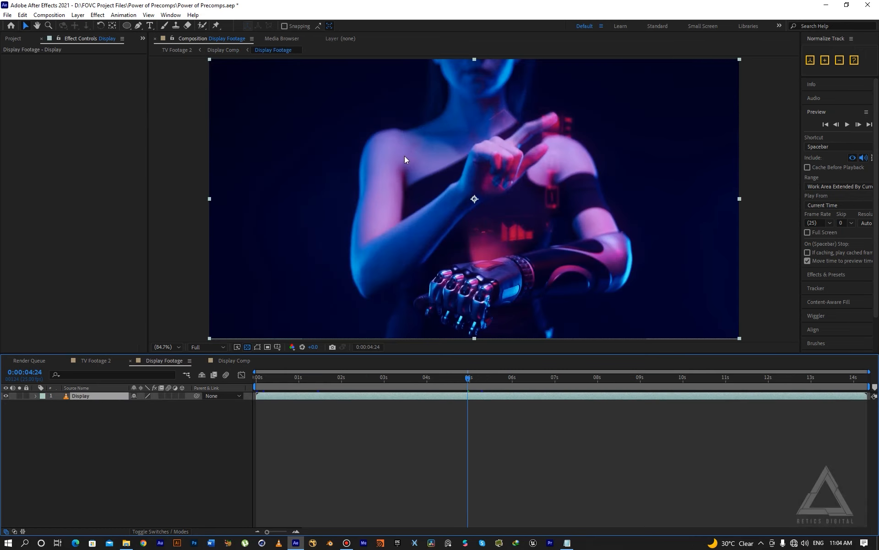
pyautogui.rightClick(87, 397)
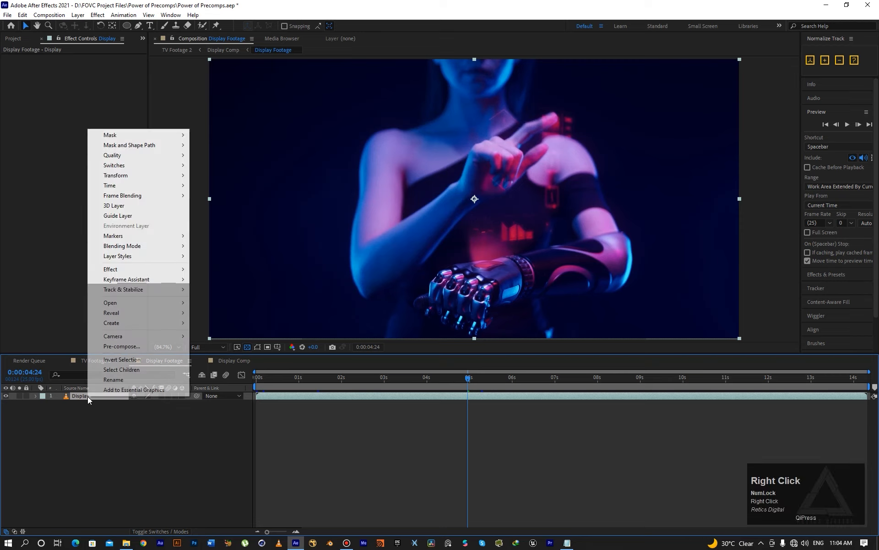
pyautogui.click(120, 347)
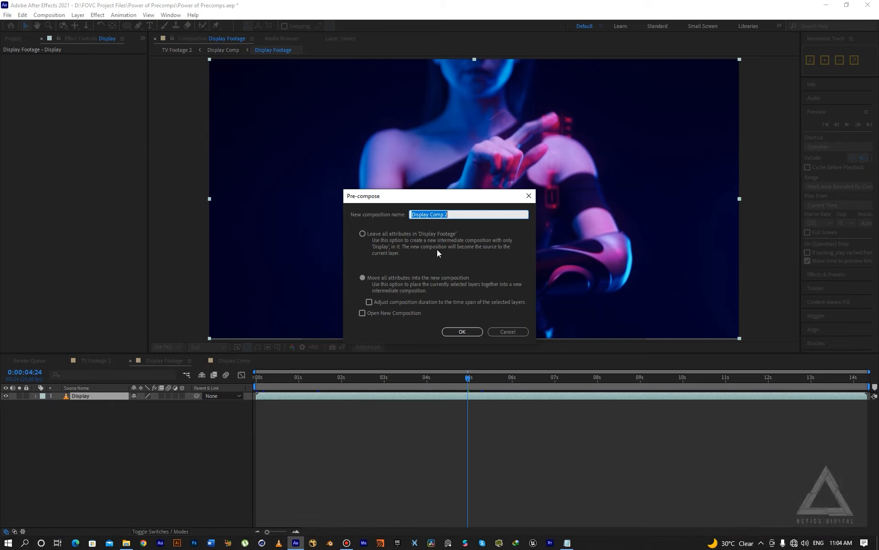
pyautogui.click(461, 213)
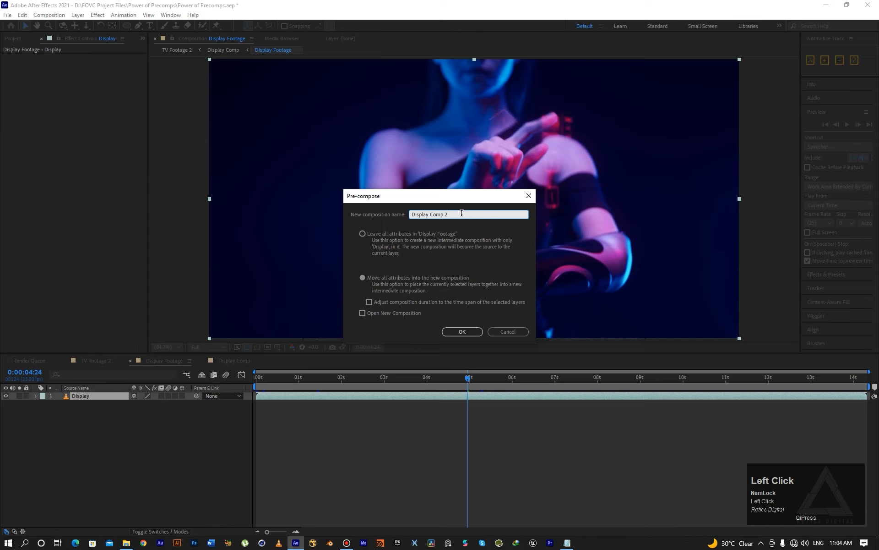
pyautogui.click(462, 331)
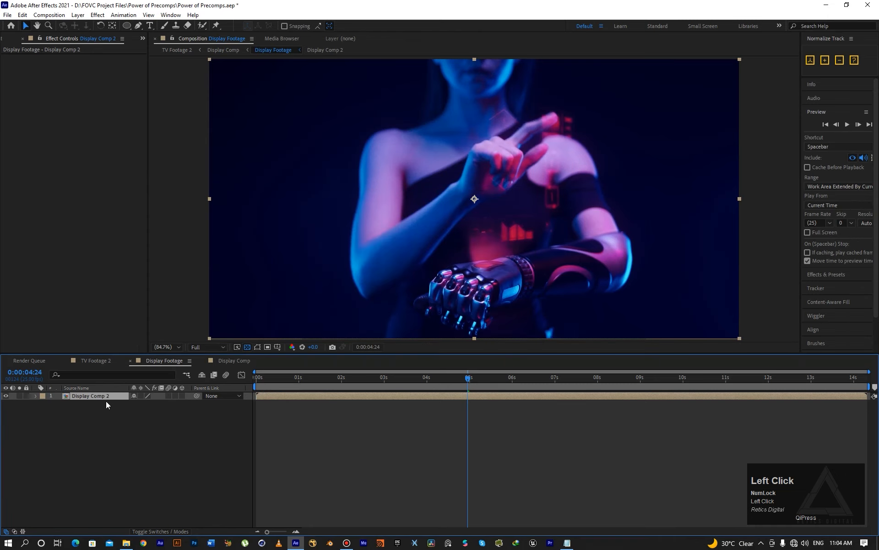
# Apply the Optics Compensation effect to the Display Comp 2 layer
pyautogui.hotkey('ctrl', 'space')
pyautogui.write('opt')
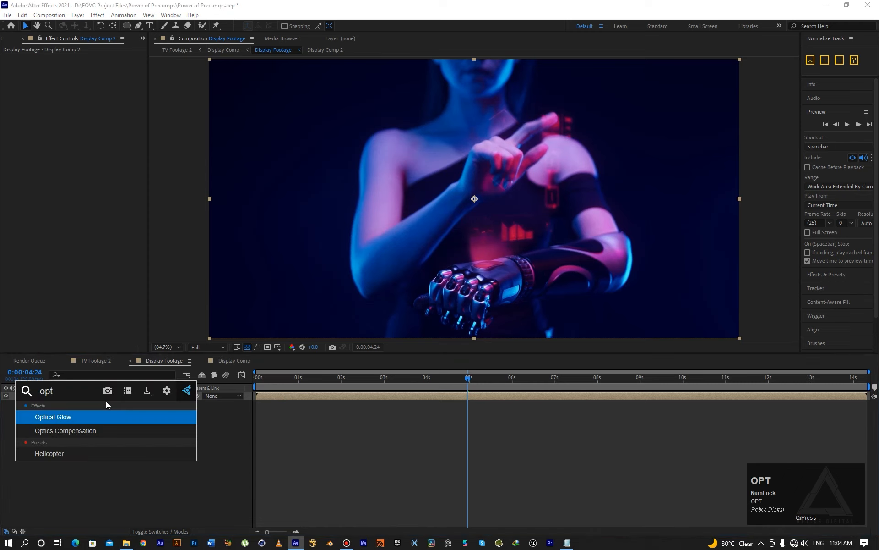
pyautogui.press('Down')
pyautogui.press('Return')
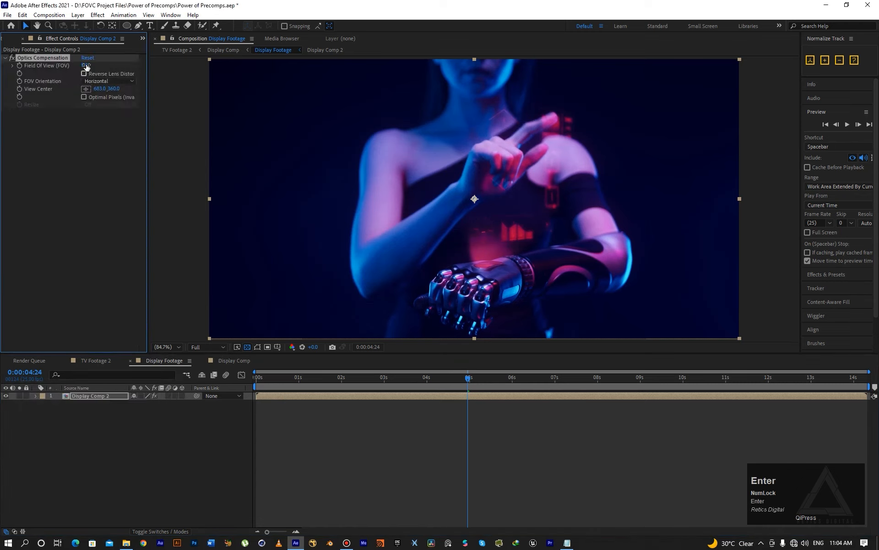
# Set the Optics Compensation field of view on the Display Comp 2 layer to 50
pyautogui.click(85, 65)
pyautogui.write('50')
pyautogui.press('Return')
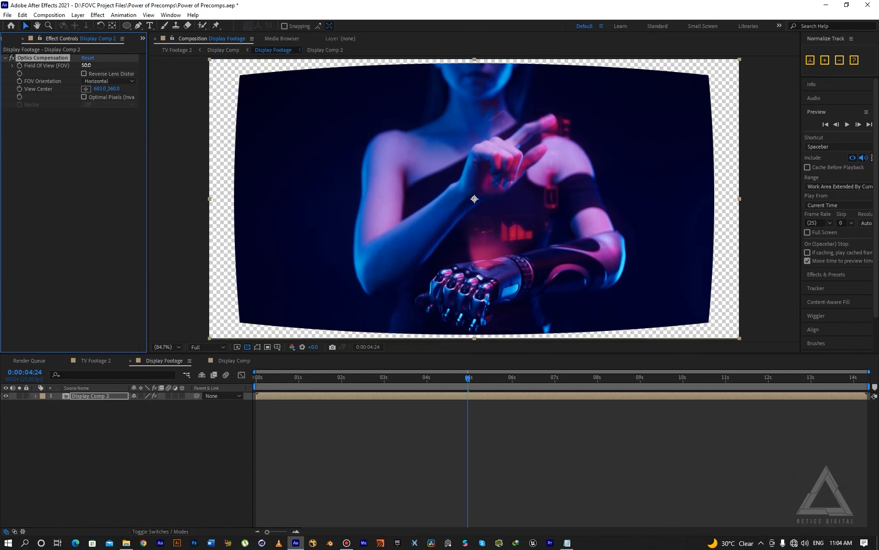
pyautogui.moveTo(86, 65); pyautogui.dragTo(161, 70)
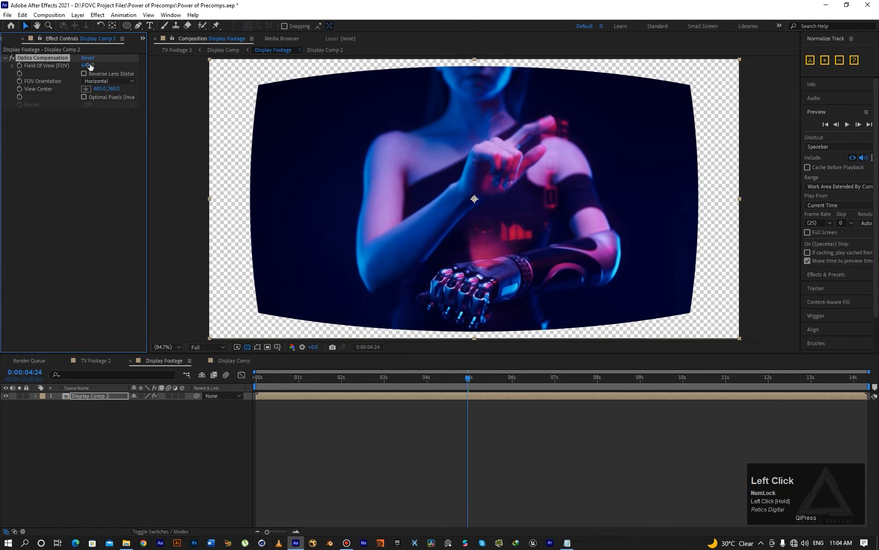
pyautogui.click(88, 66)
pyautogui.write('50')
pyautogui.press('Return')
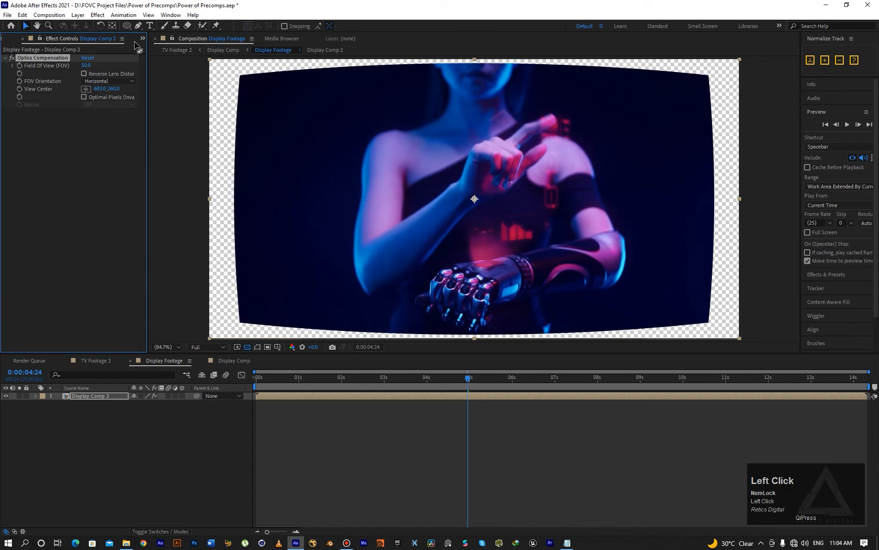
# Check the distorted display in TV Footage 2 and scale the Display Comp 2 layer in Display Footage to 106%
pyautogui.click(100, 361)
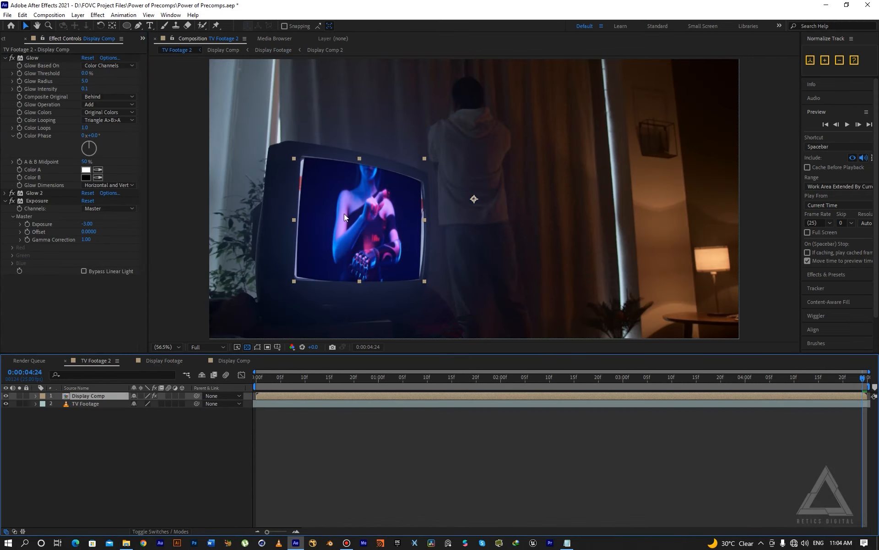
pyautogui.click(183, 361)
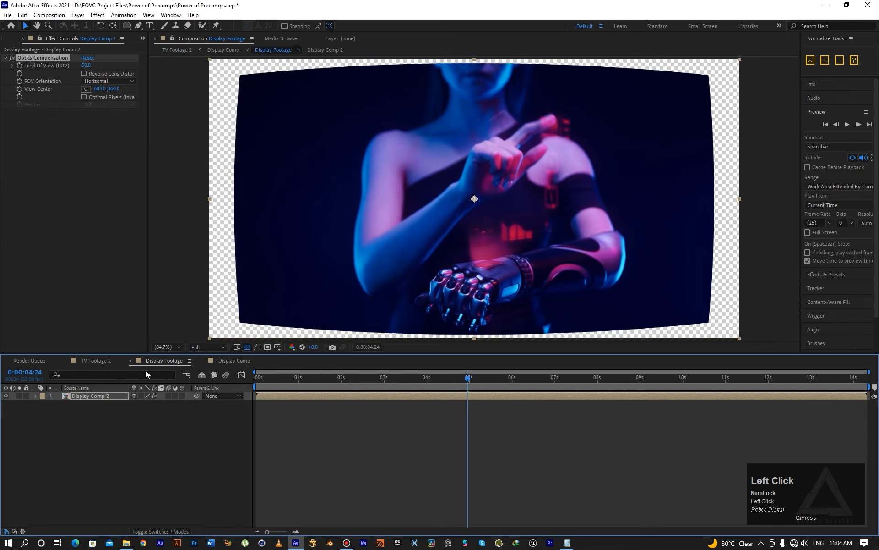
pyautogui.click(114, 398)
pyautogui.press('s')
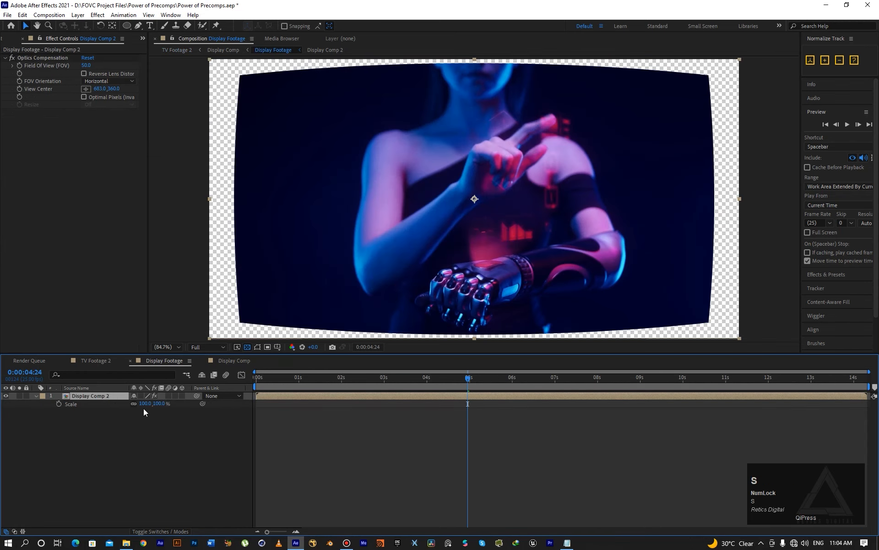
pyautogui.moveTo(156, 403); pyautogui.dragTo(157, 403)
# Review the nesting from TV Footage 2 through Display Comp into Display Footage, and return to the TV Footage 2 composition
pyautogui.click(98, 361)
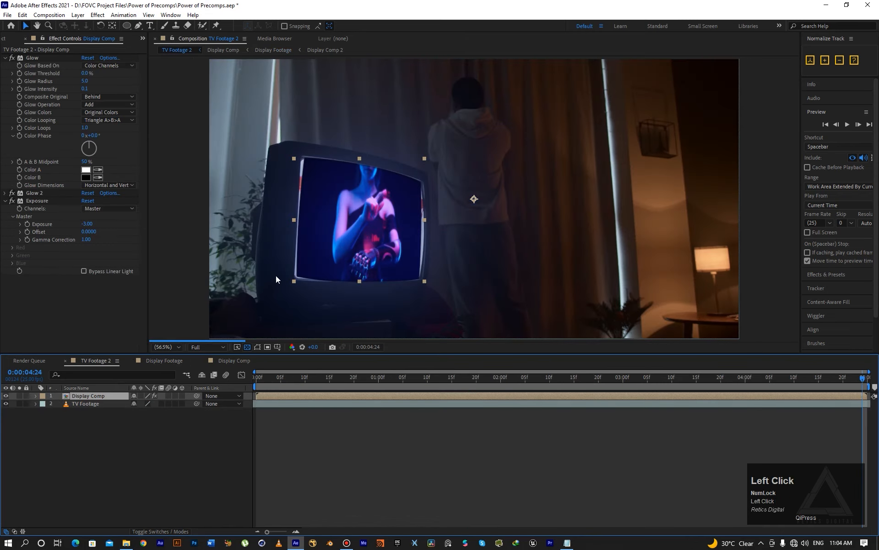
pyautogui.doubleClick(104, 396)
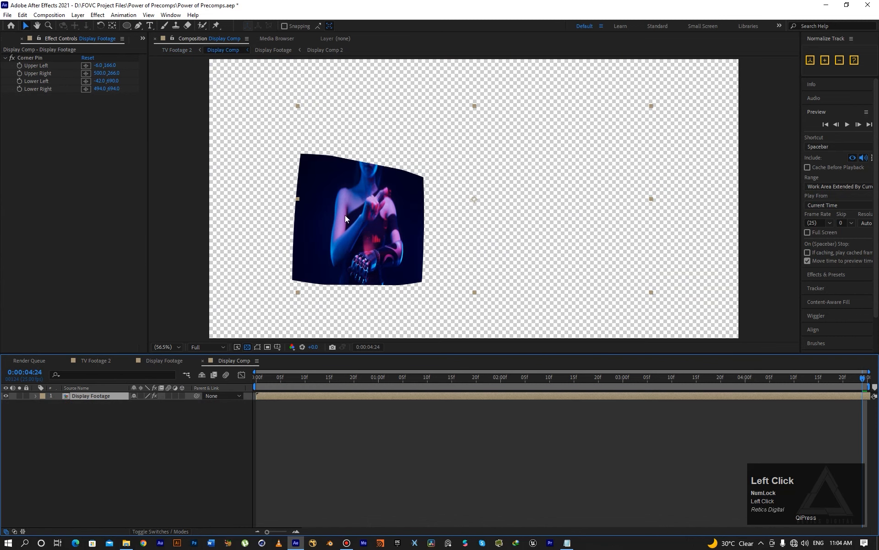
pyautogui.doubleClick(108, 396)
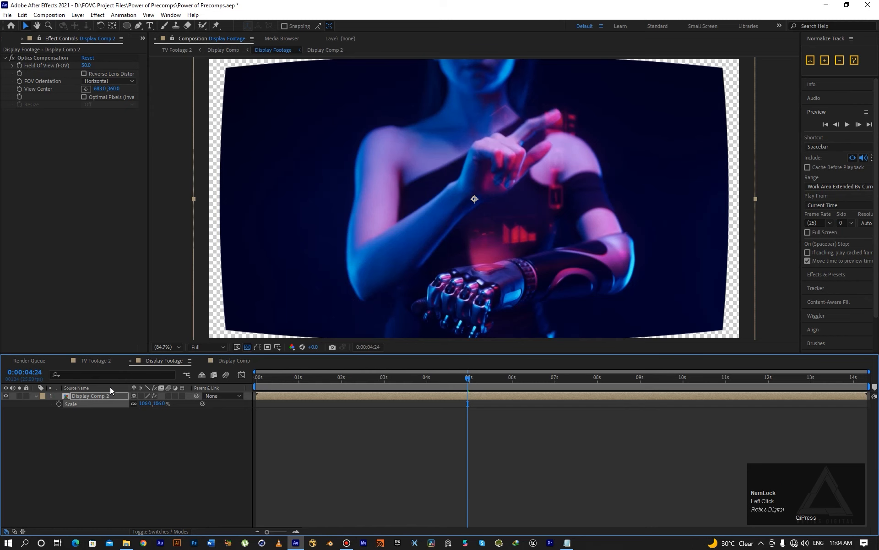
pyautogui.click(107, 365)
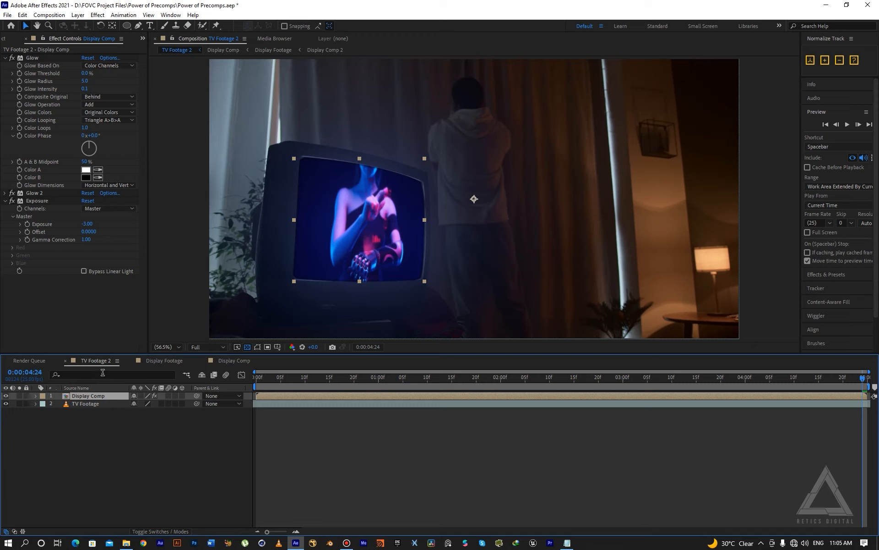
# Lock the composition viewer on TV Footage 2 and switch the timeline to Display Footage
pyautogui.click(173, 38)
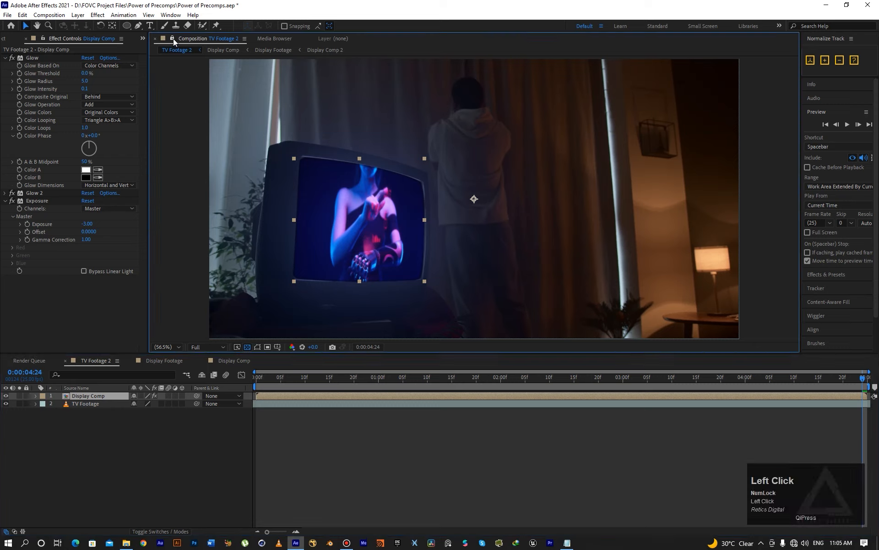
pyautogui.click(151, 361)
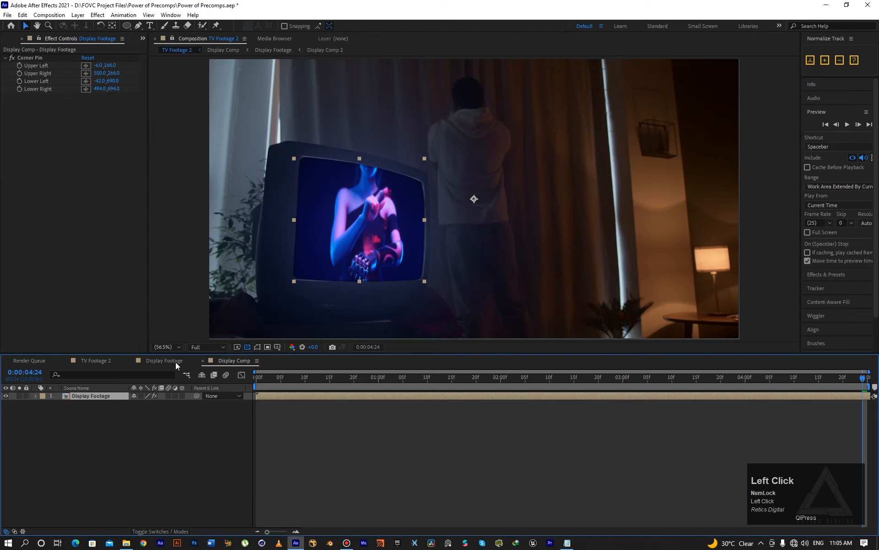
pyautogui.press('s')
pyautogui.click(226, 362)
pyautogui.click(161, 363)
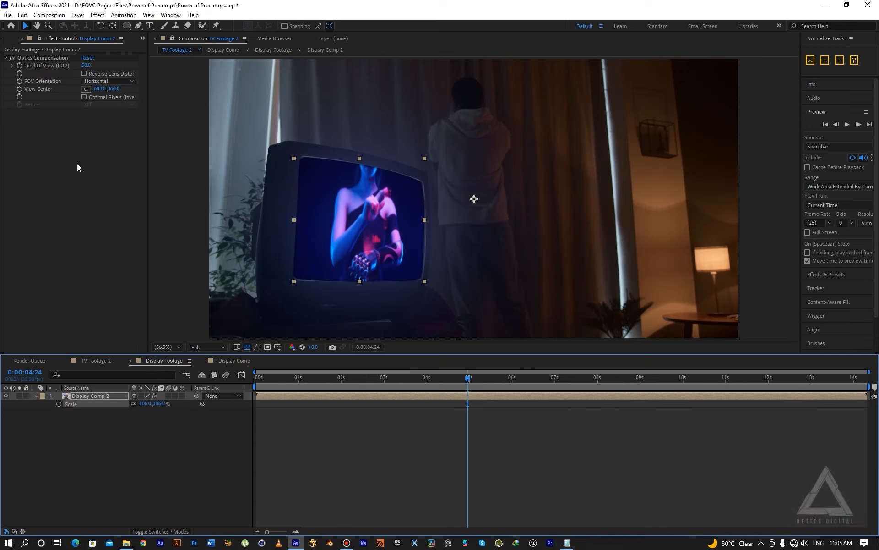
# Open Display Footage from the Comps folder in a second viewer and dock it beside the locked TV Footage 2 viewer
pyautogui.click(13, 43)
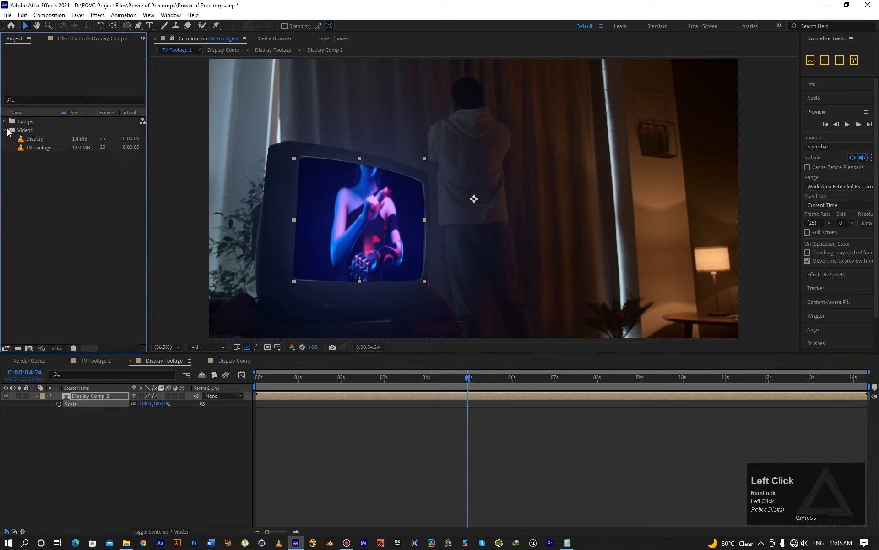
pyautogui.click(5, 130)
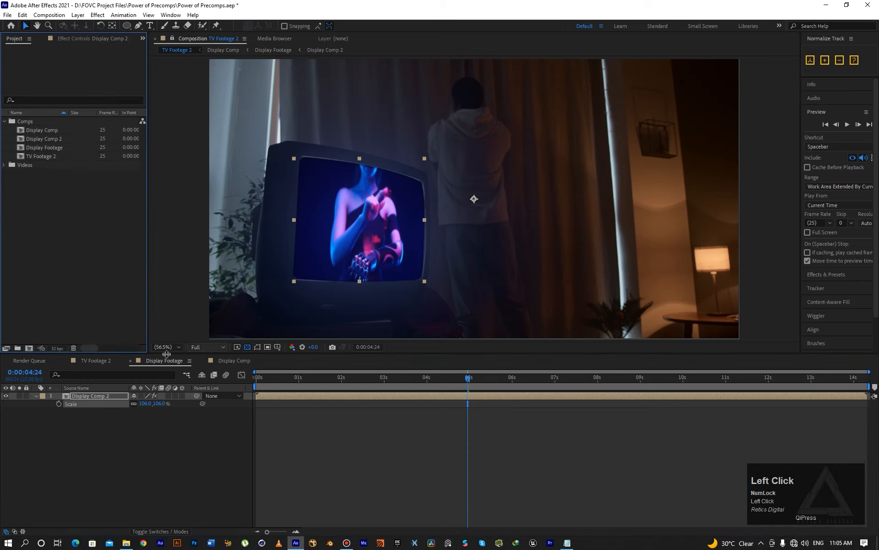
pyautogui.doubleClick(45, 148)
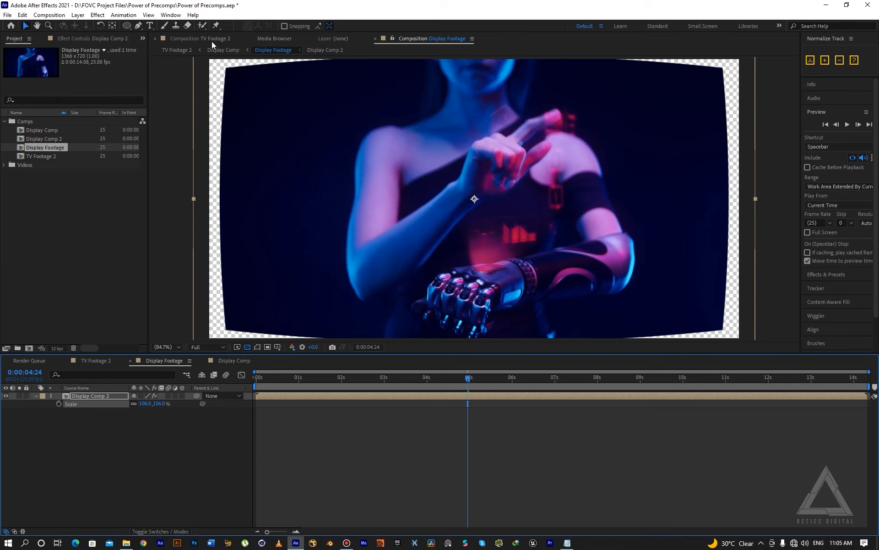
pyautogui.click(195, 40)
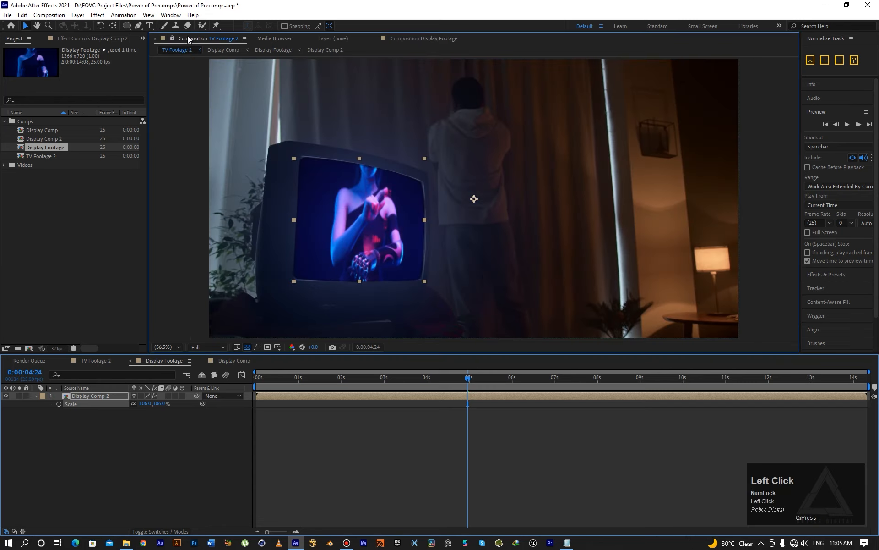
pyautogui.click(399, 39)
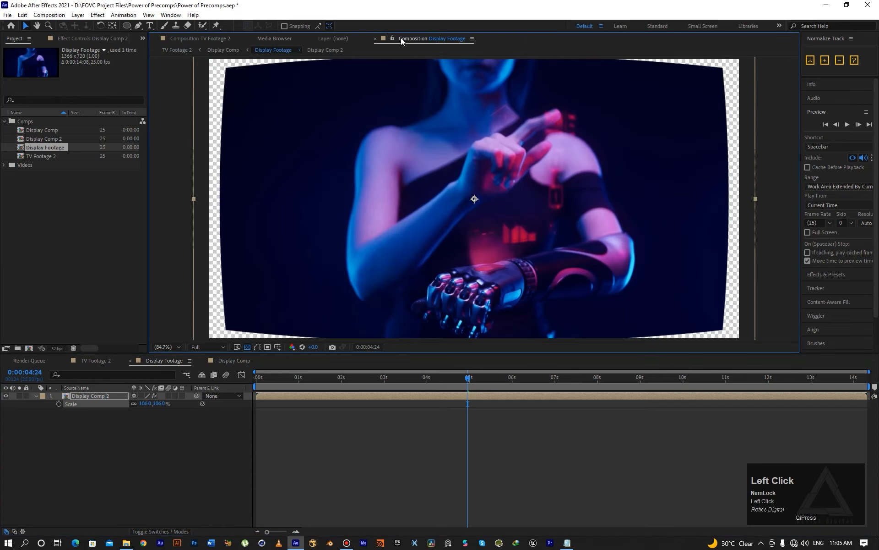
pyautogui.moveTo(400, 38); pyautogui.dragTo(456, 151)
pyautogui.moveTo(732, 202); pyautogui.dragTo(792, 195)
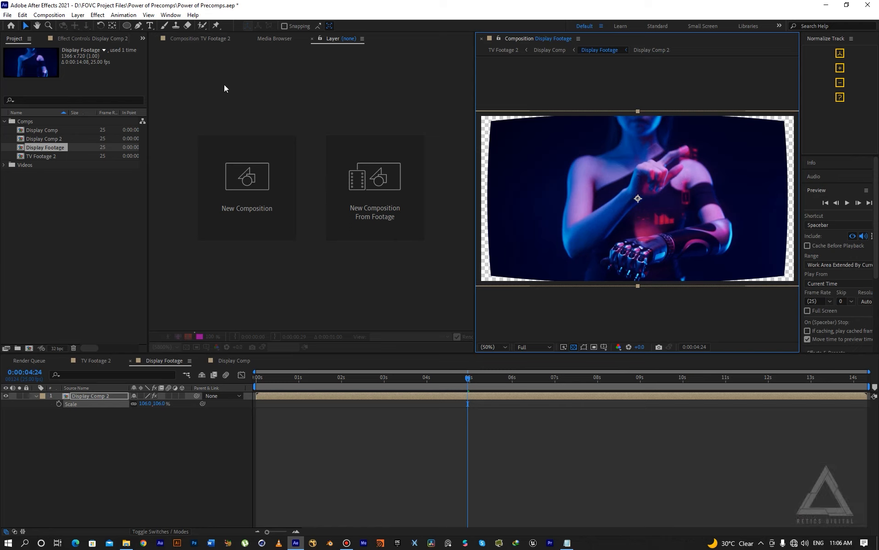
pyautogui.click(195, 39)
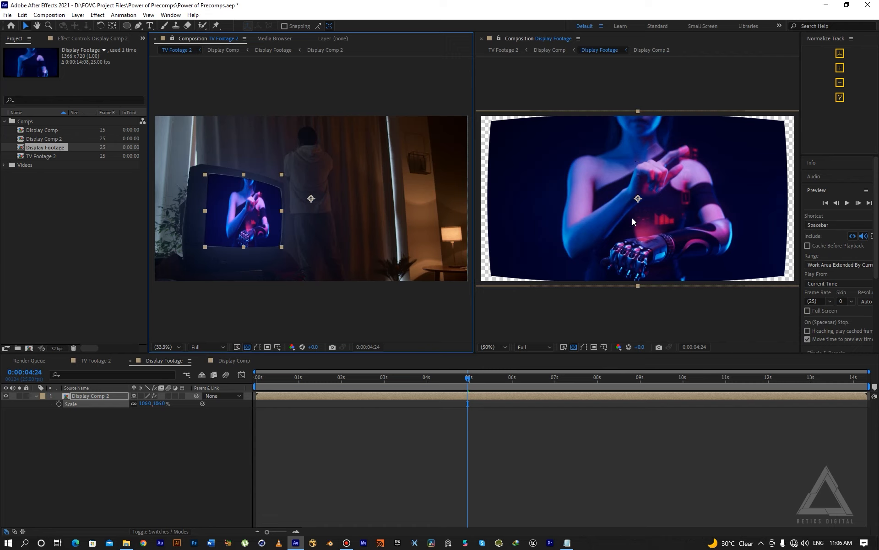
# Create a black 1366 x 720 px solid above Display Comp 2 in the Display Footage composition
pyautogui.click(110, 446)
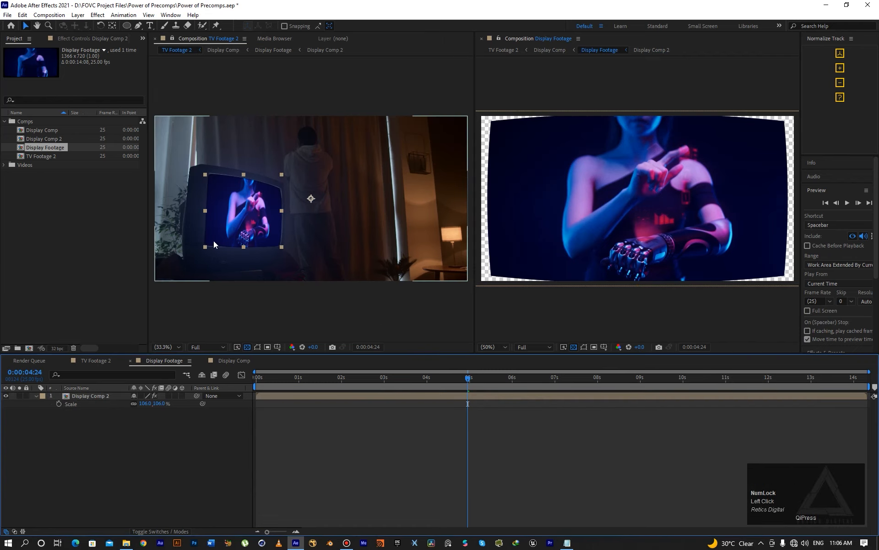
pyautogui.rightClick(88, 433)
pyautogui.click(183, 326)
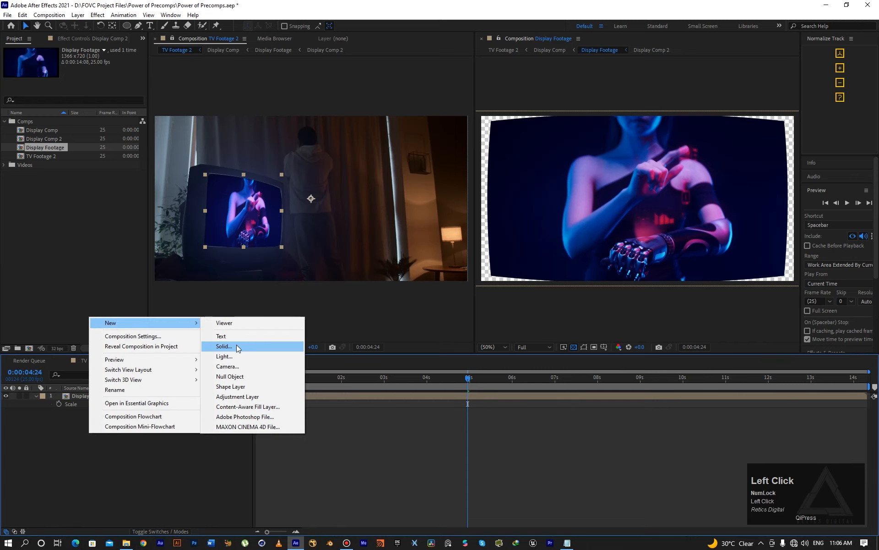
pyautogui.click(234, 346)
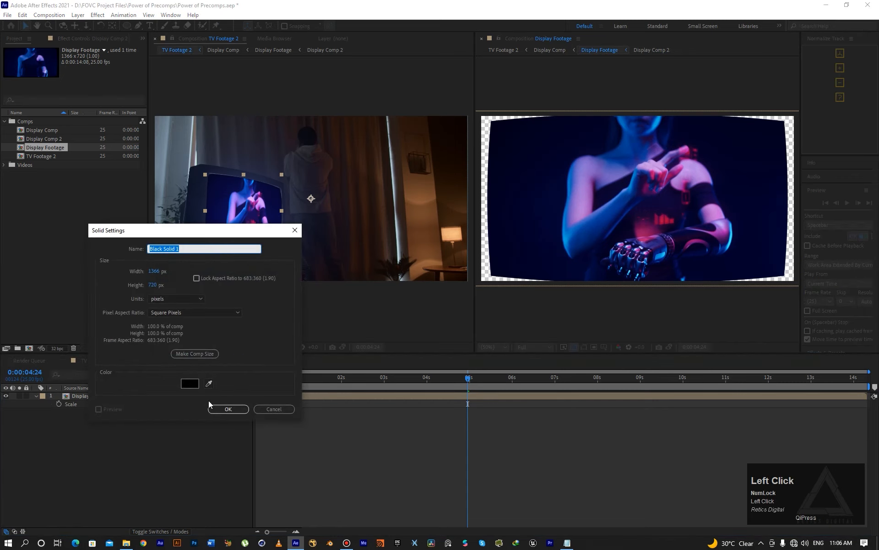
pyautogui.click(231, 408)
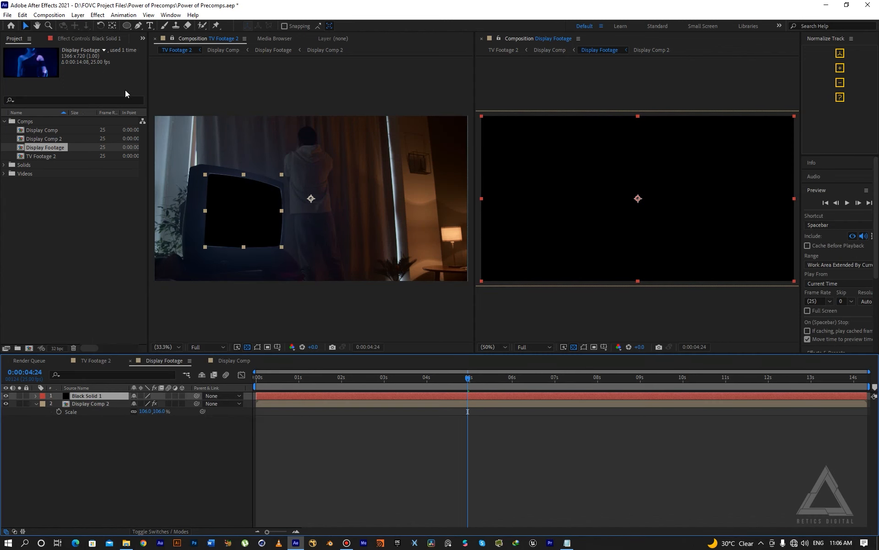
# Add a full-size elliptical mask to the black solid and pull its left and right points inward to the display's curved edges
pyautogui.doubleClick(127, 26)
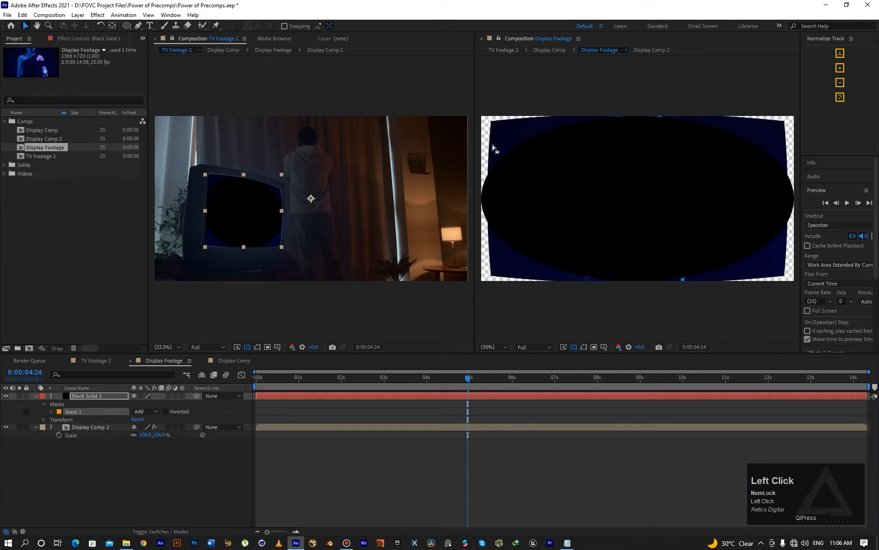
pyautogui.click(568, 220)
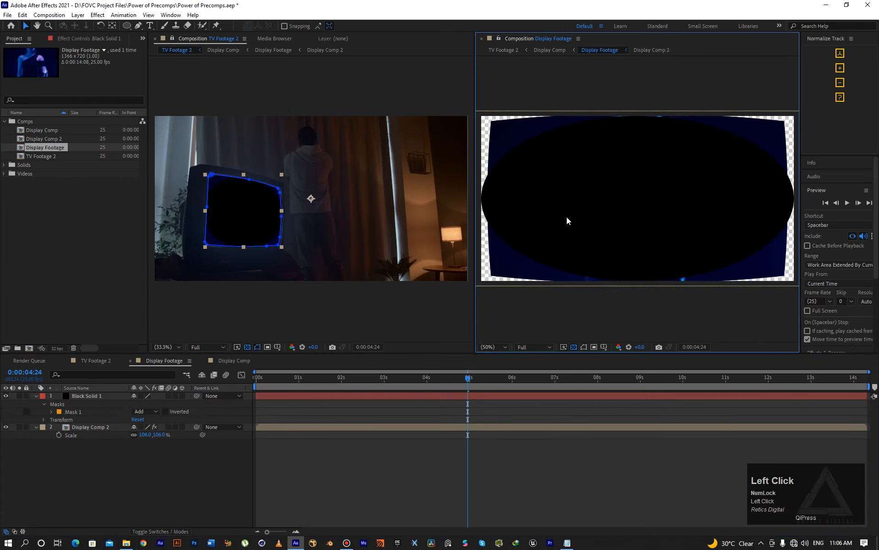
pyautogui.click(108, 395)
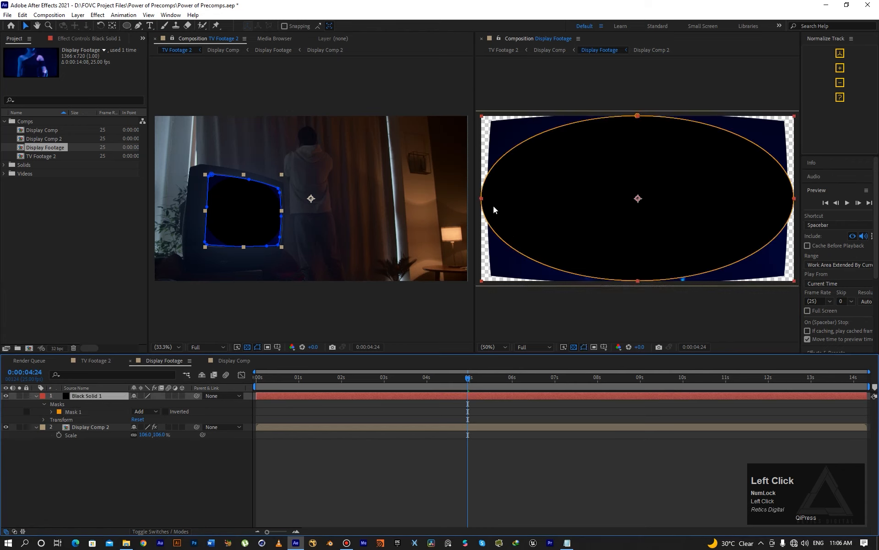
pyautogui.click(52, 411)
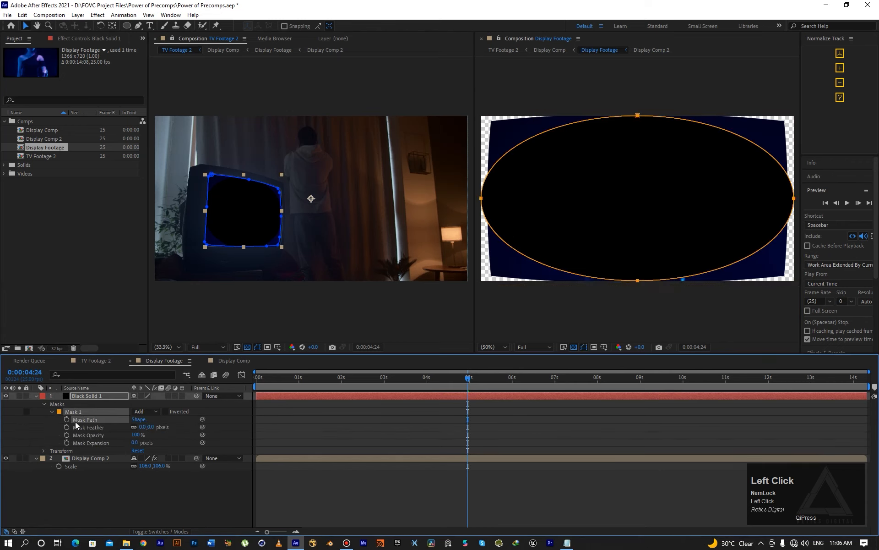
pyautogui.moveTo(481, 197); pyautogui.dragTo(490, 201)
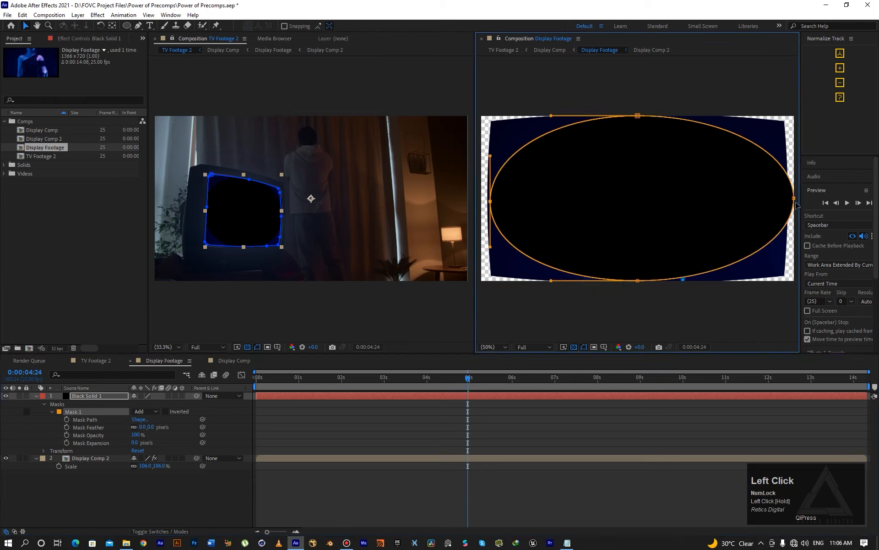
pyautogui.moveTo(795, 200); pyautogui.dragTo(780, 199)
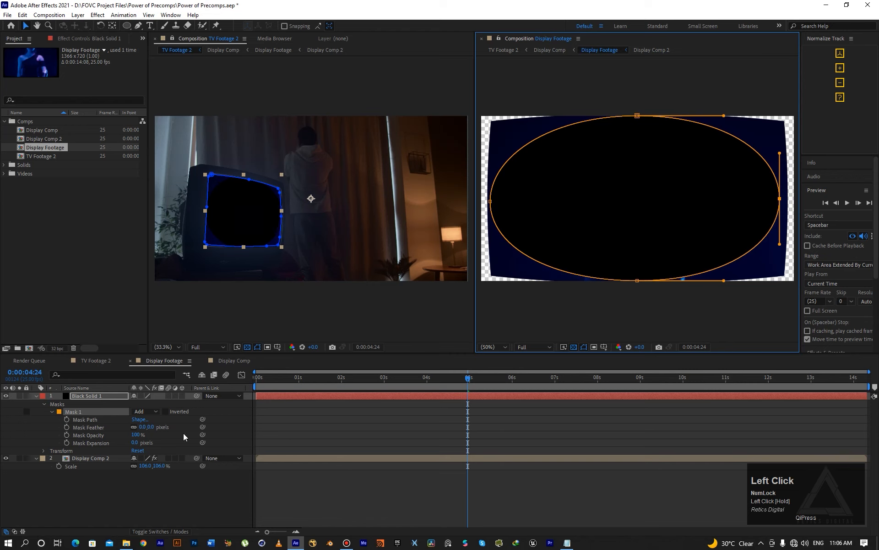
# Set the black solid's elliptical mask to Subtract and feather it by about 160 pixels
pyautogui.click(144, 413)
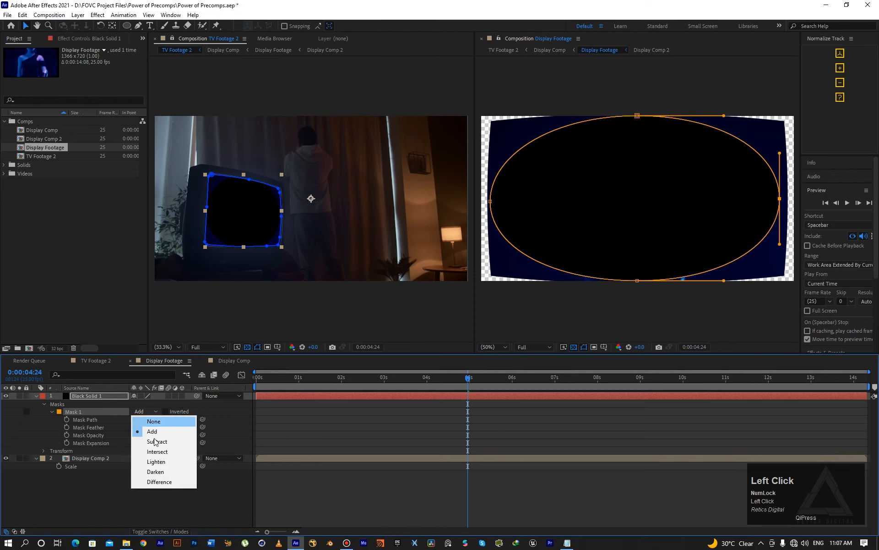
pyautogui.click(155, 441)
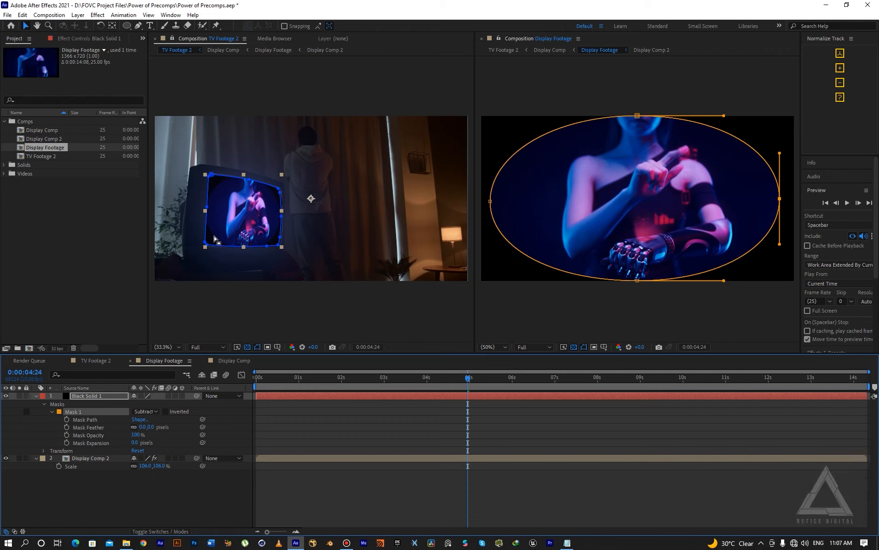
pyautogui.scroll(5, 214, 239)
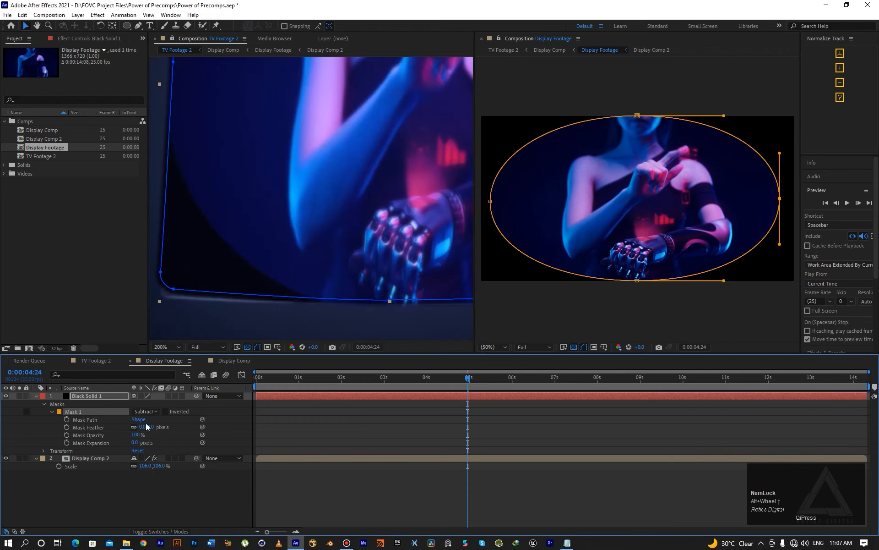
pyautogui.moveTo(146, 427); pyautogui.dragTo(204, 432)
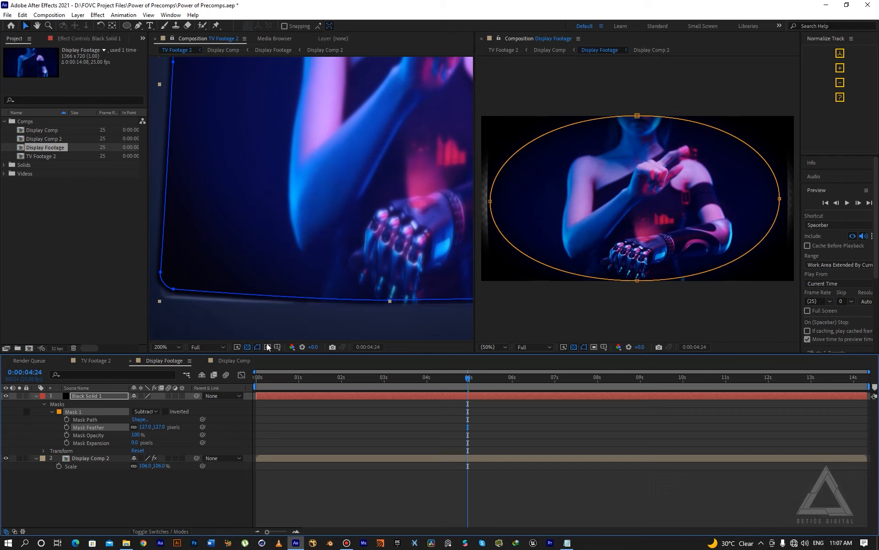
pyautogui.moveTo(161, 430); pyautogui.dragTo(175, 428)
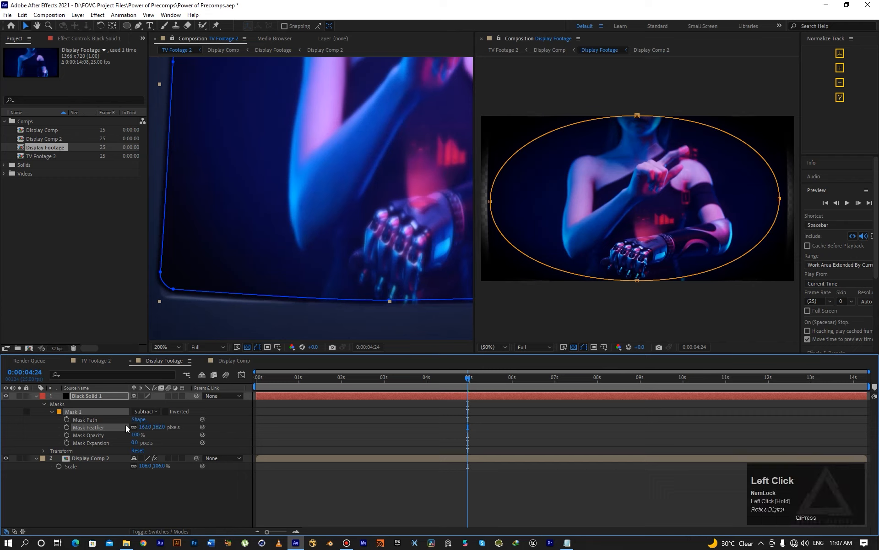
# Set the black solid's opacity to 50% and toggle its visibility to compare the vignette
pyautogui.click(103, 396)
pyautogui.press('t')
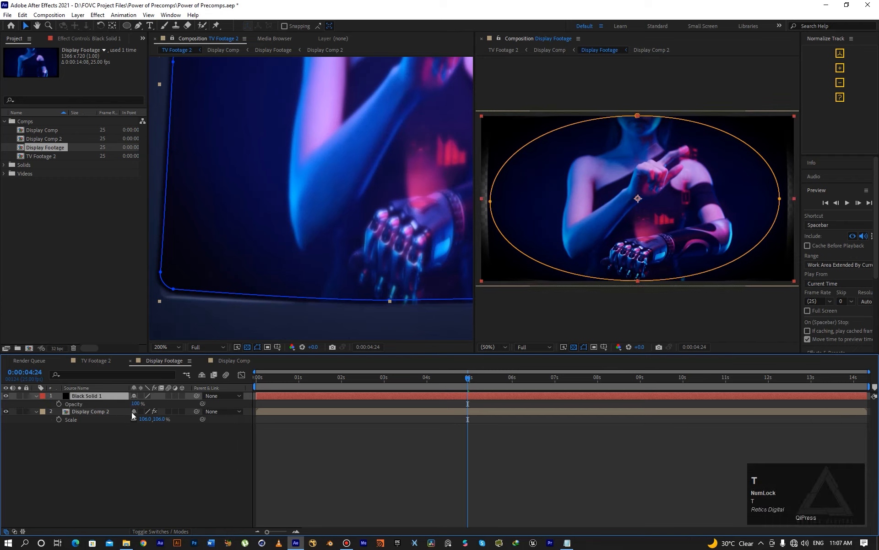
pyautogui.click(138, 403)
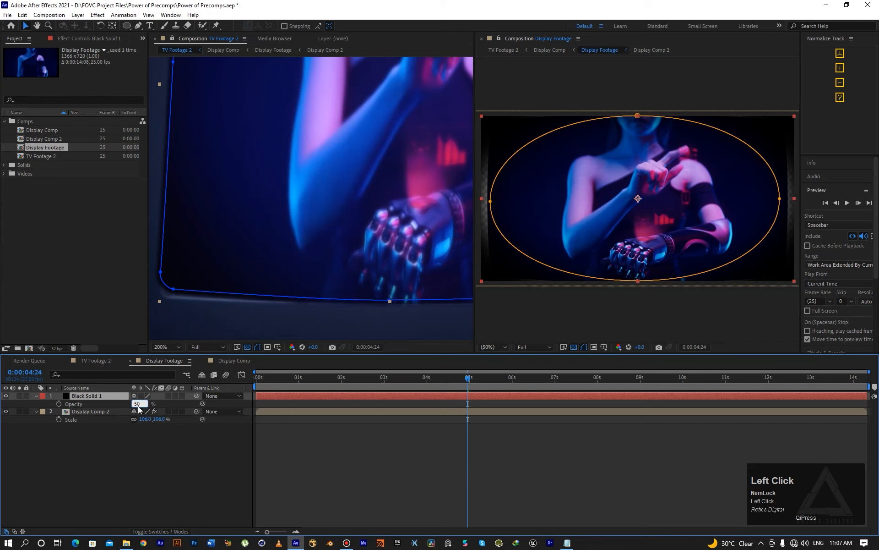
pyautogui.write('50')
pyautogui.press('Return')
pyautogui.click(6, 397)
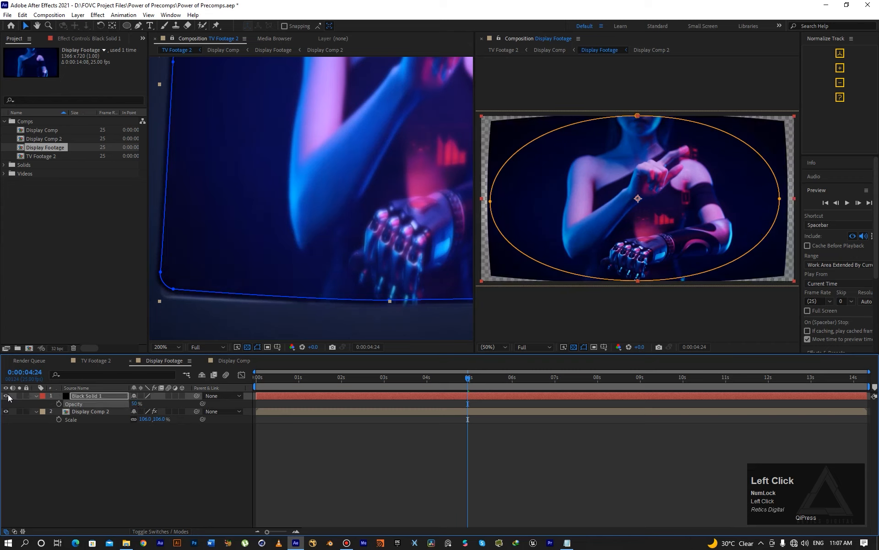
pyautogui.click(6, 396)
pyautogui.click(7, 397)
# Close the second viewer, fit TV Footage 2 in its viewer and hide the mask outlines
pyautogui.click(481, 40)
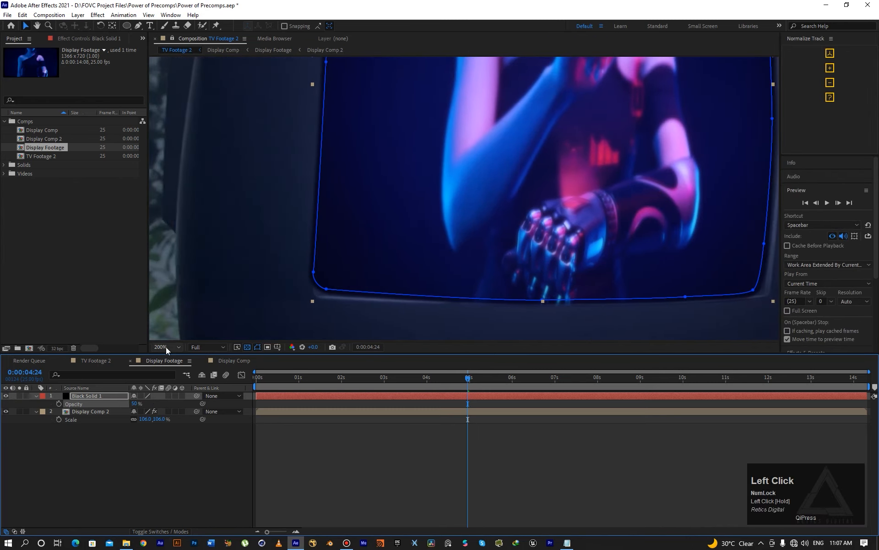
pyautogui.click(166, 347)
pyautogui.click(168, 360)
pyautogui.click(98, 361)
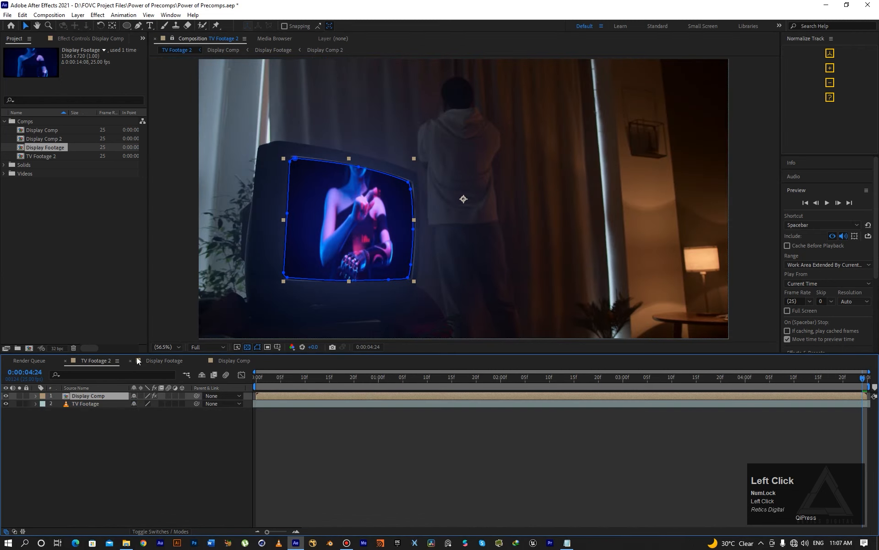
pyautogui.click(172, 38)
pyautogui.click(257, 347)
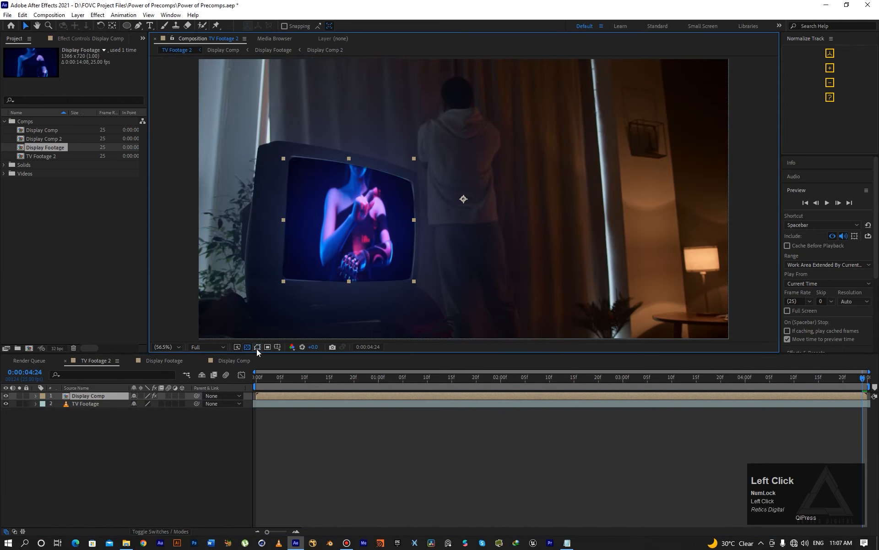
pyautogui.click(185, 466)
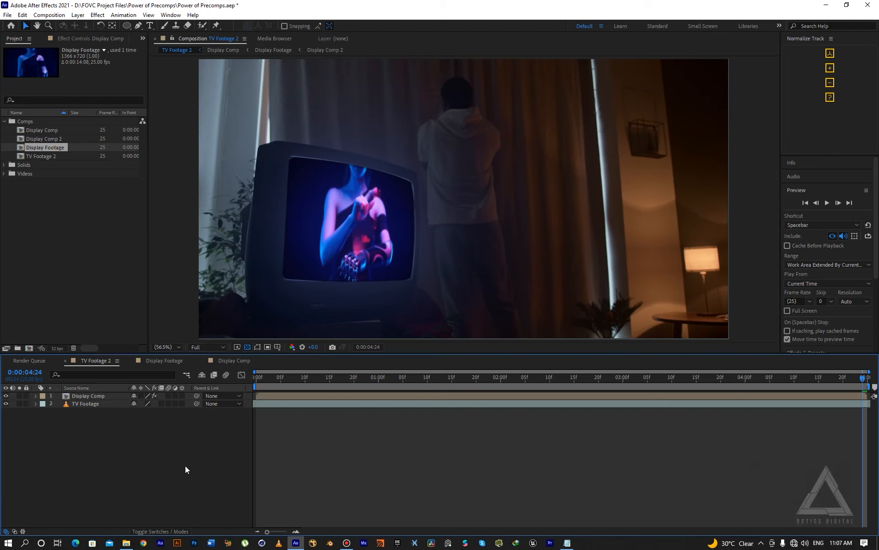
# Preview the TV Footage 2 composition and scrub through it to check the screen replacement
pyautogui.press('space')
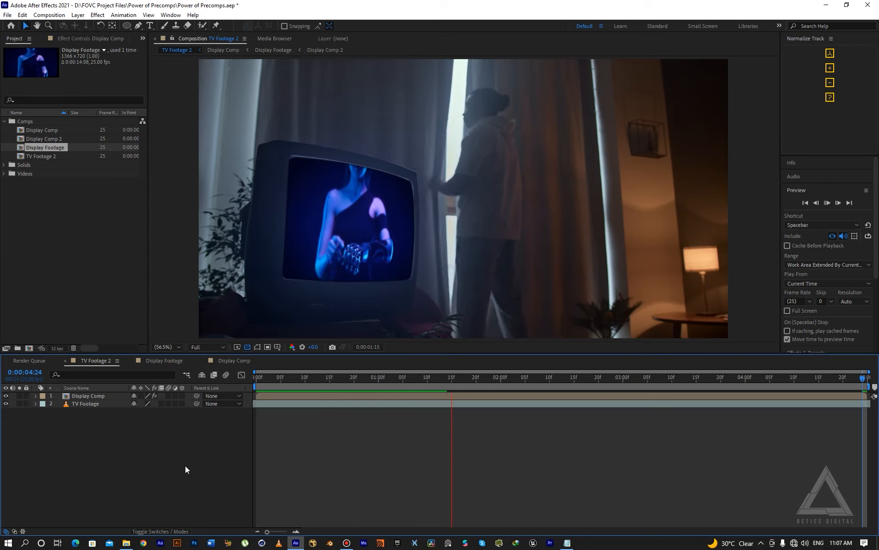
pyautogui.press('space')
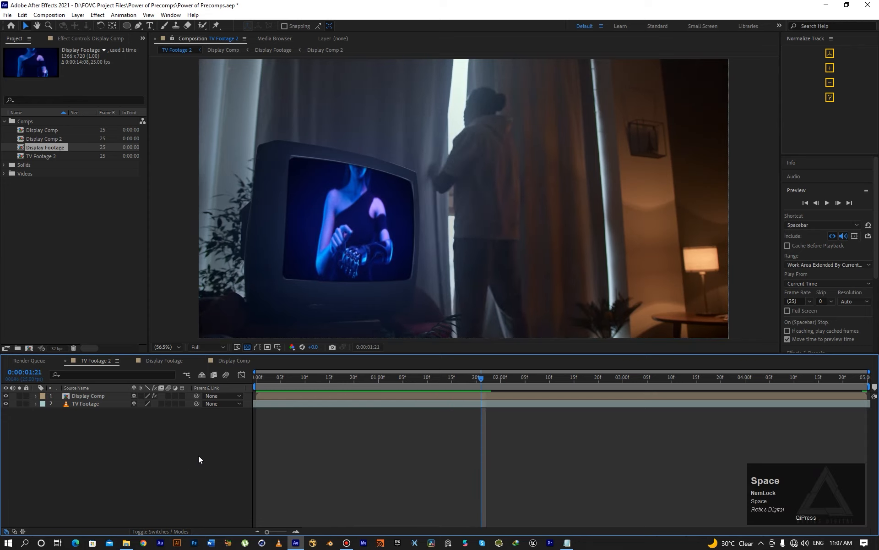
pyautogui.click(378, 379)
pyautogui.moveTo(324, 386); pyautogui.dragTo(395, 389)
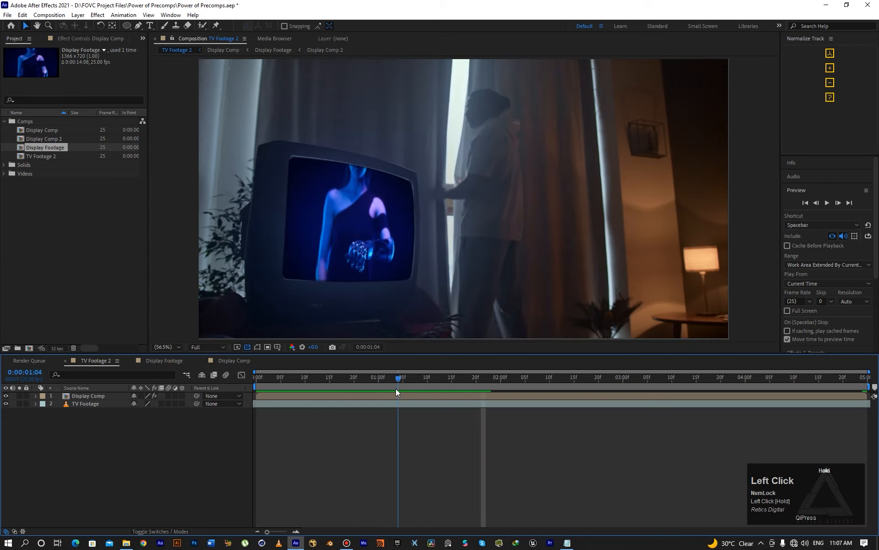
# Locate Display Comp 2 inside the Display Footage composition and rename it as "Replace footage" in the project
pyautogui.click(234, 361)
pyautogui.doubleClick(106, 396)
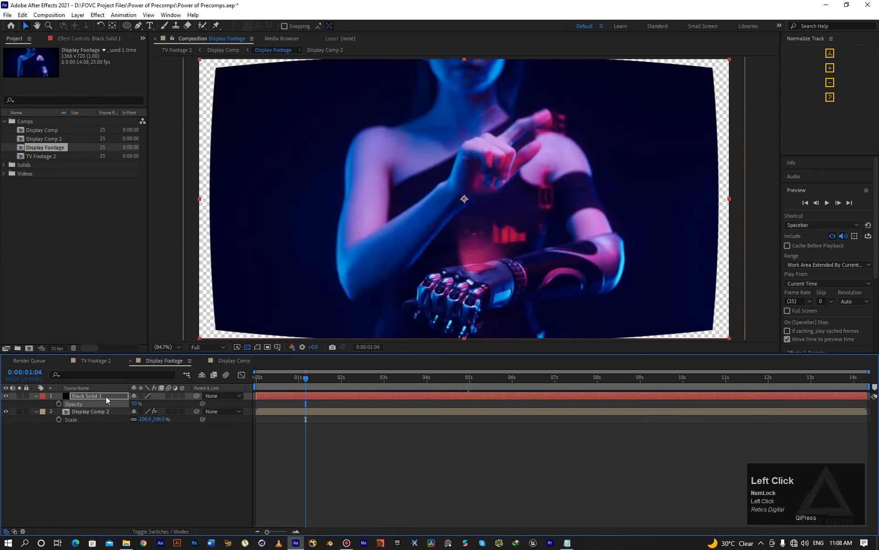
pyautogui.click(111, 412)
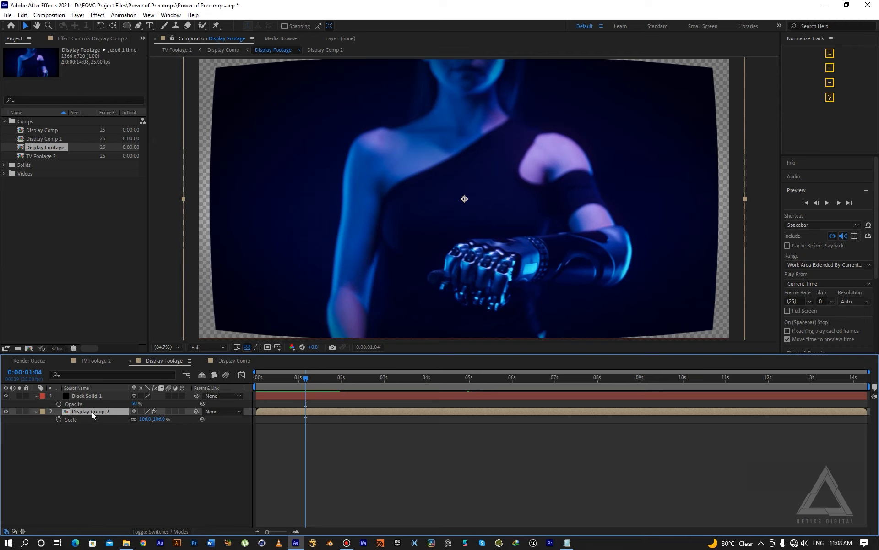
pyautogui.click(48, 142)
pyautogui.rightClick(48, 142)
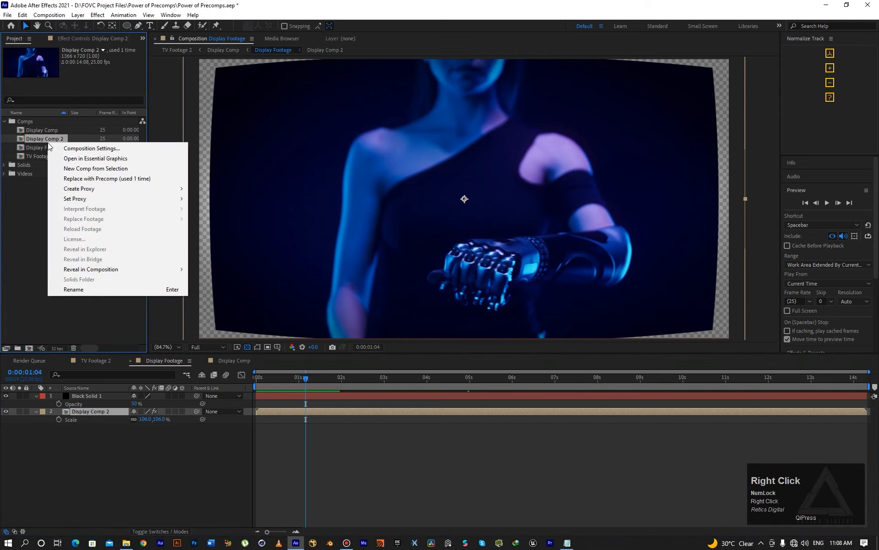
pyautogui.click(85, 289)
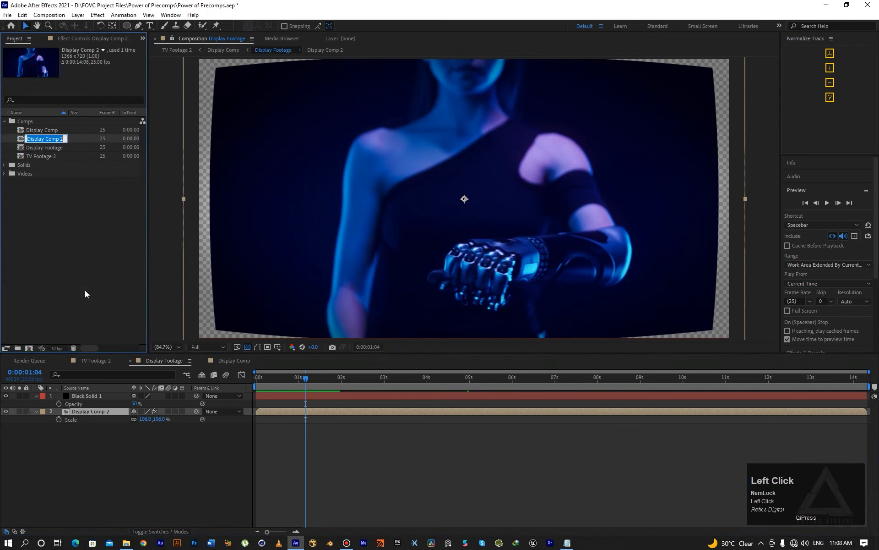
pyautogui.write('Replac')
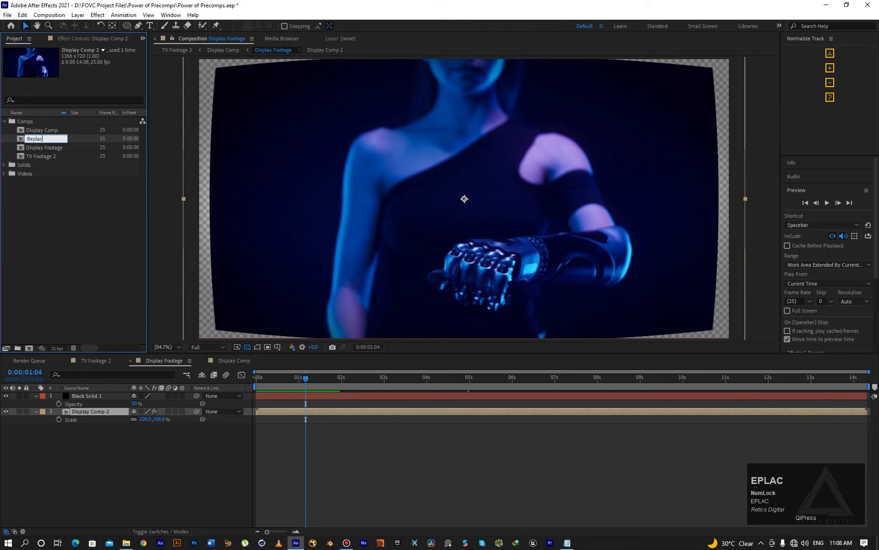
pyautogui.write('e footage')
pyautogui.press('Return')
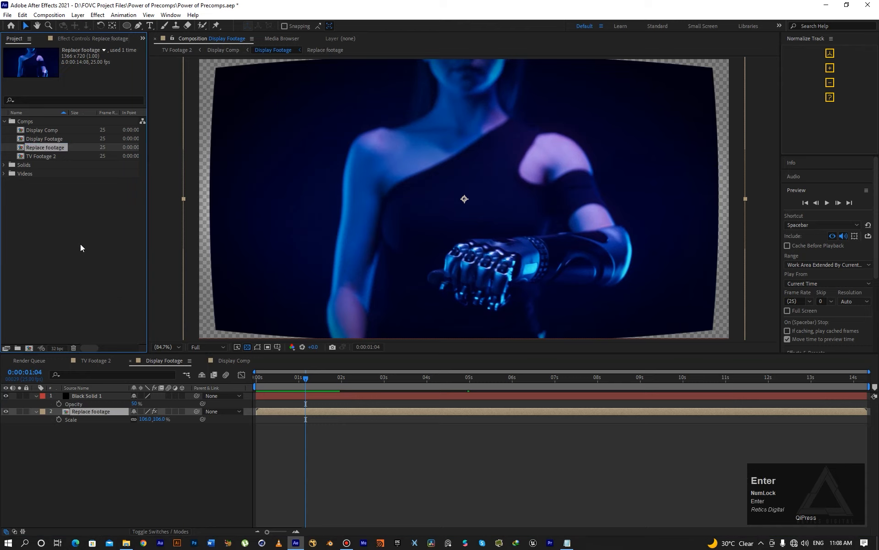
# Open the Replace footage composition and add the TV Footage clip from the Videos folder above the Display layer
pyautogui.doubleClick(45, 148)
pyautogui.moveTo(337, 391); pyautogui.dragTo(269, 377)
pyautogui.click(120, 395)
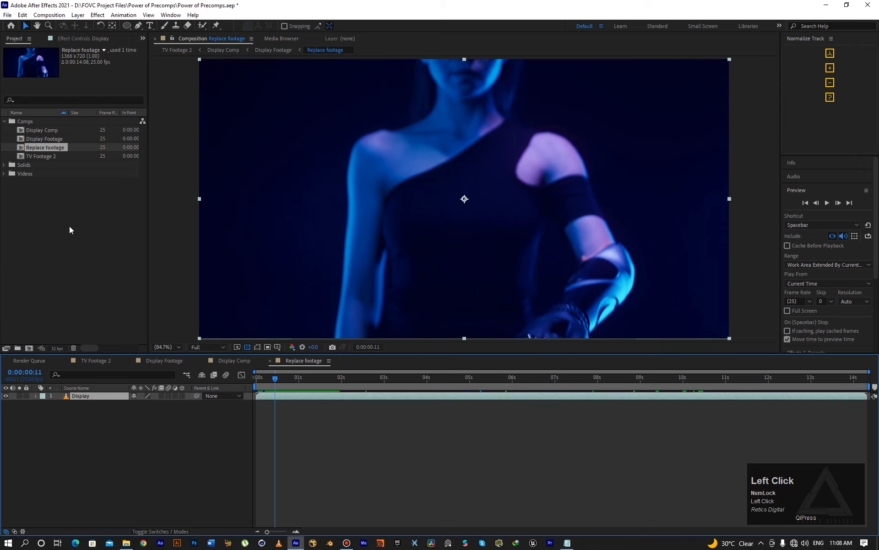
pyautogui.click(12, 176)
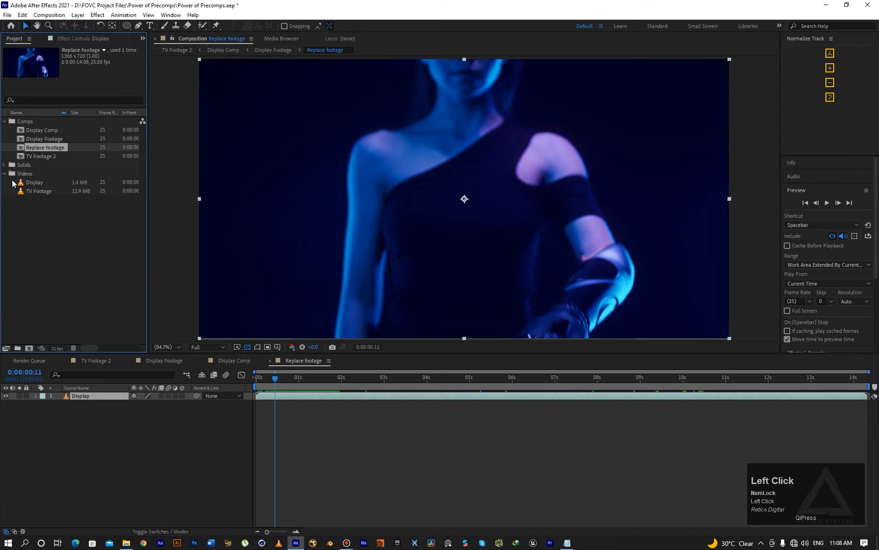
pyautogui.click(42, 193)
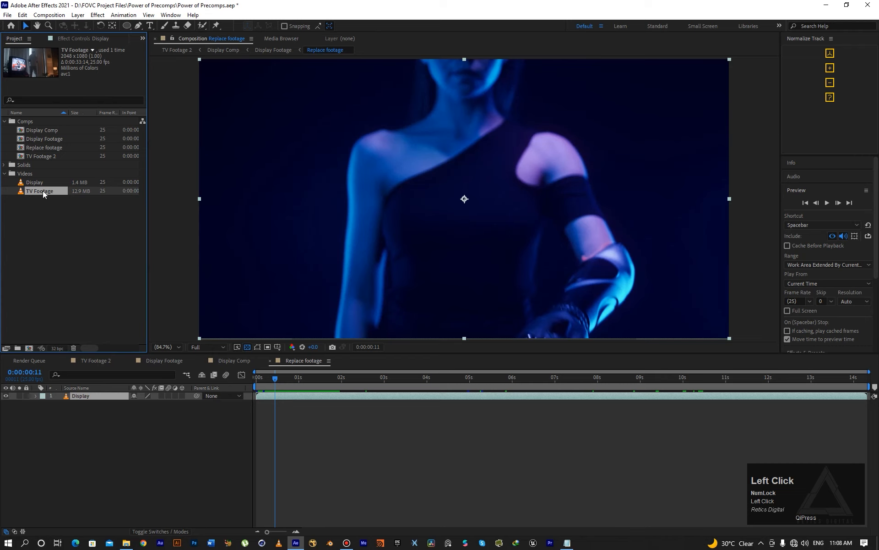
pyautogui.moveTo(43, 190); pyautogui.dragTo(94, 392)
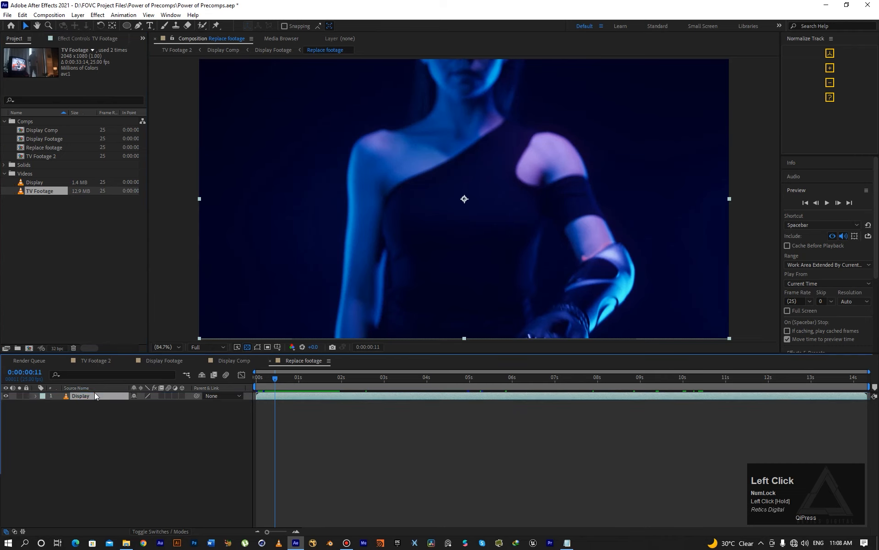
# Fit the TV Footage layer to the composition size and hide the Display layer beneath it
pyautogui.rightClick(95, 397)
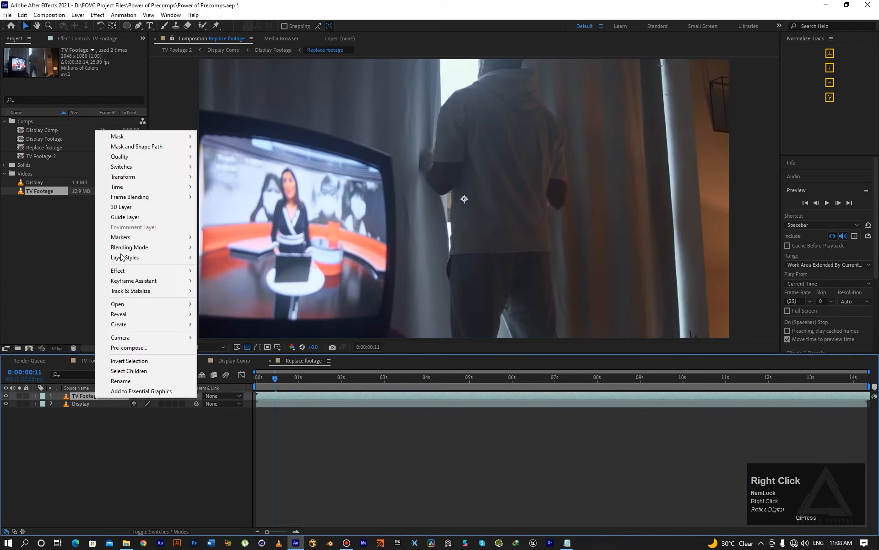
pyautogui.click(138, 186)
pyautogui.click(137, 176)
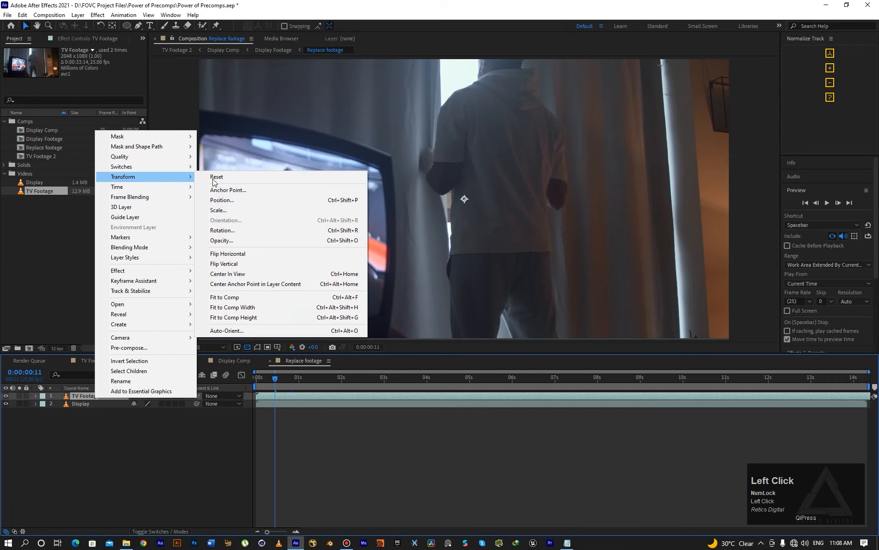
pyautogui.click(230, 297)
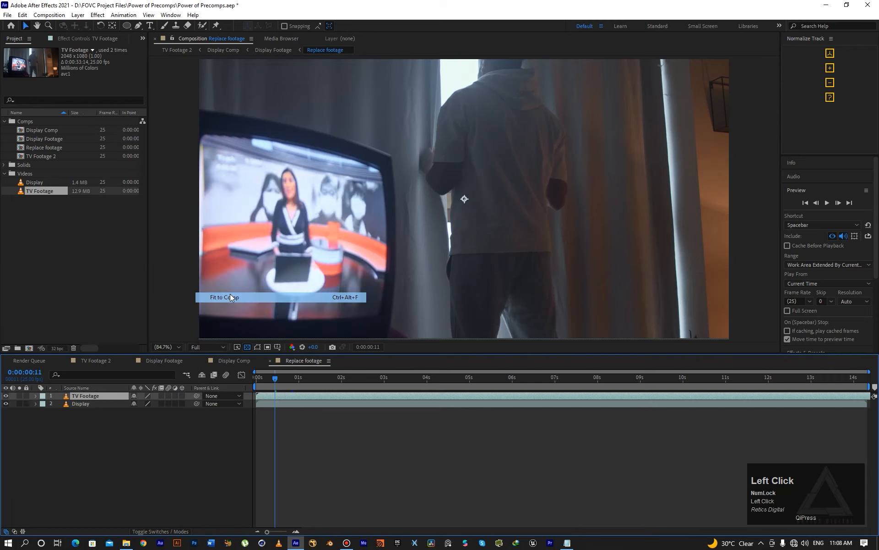
pyautogui.click(5, 404)
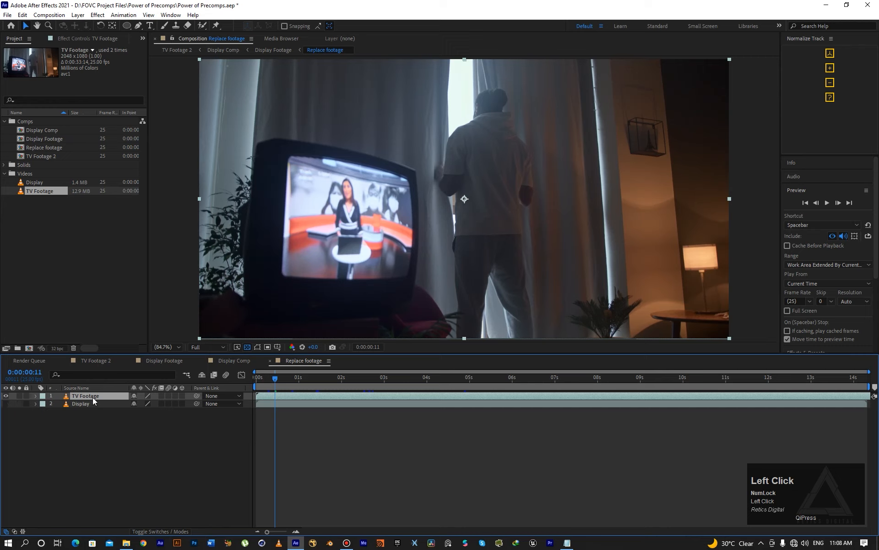
# Play TV Footage 2 from the first frame to check the swapped clip on the TV screen
pyautogui.click(96, 361)
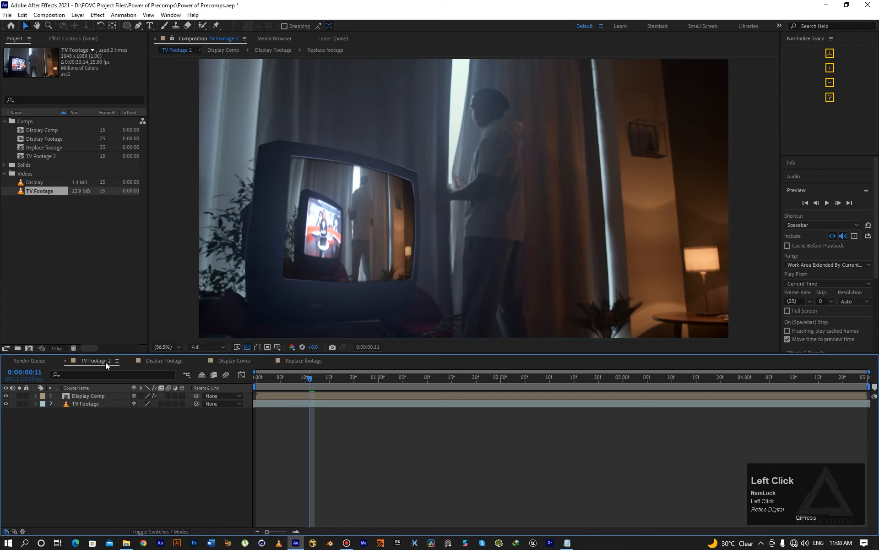
pyautogui.moveTo(306, 386); pyautogui.dragTo(257, 382)
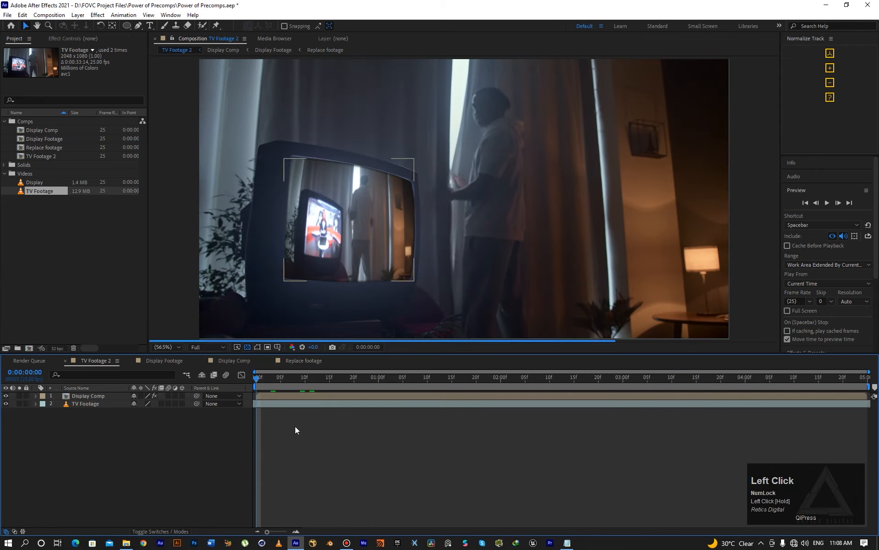
pyautogui.press('space')
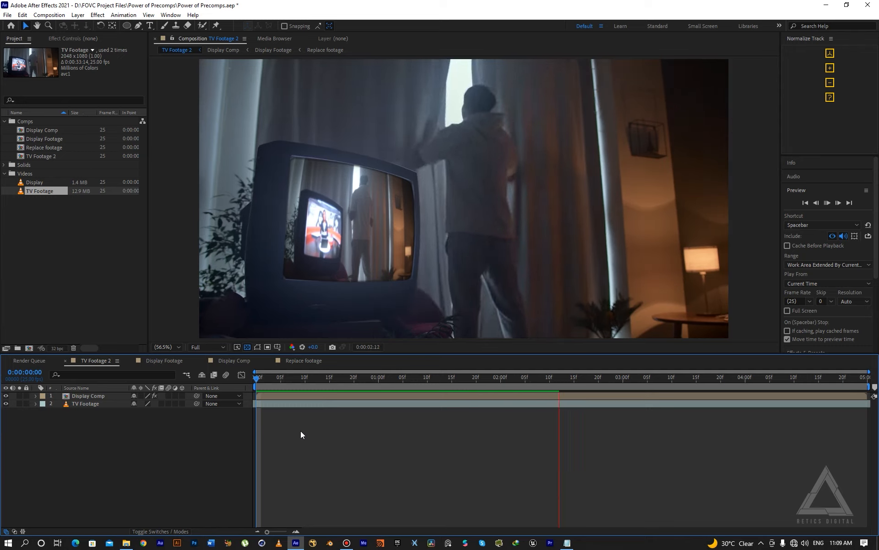
pyautogui.press('space')
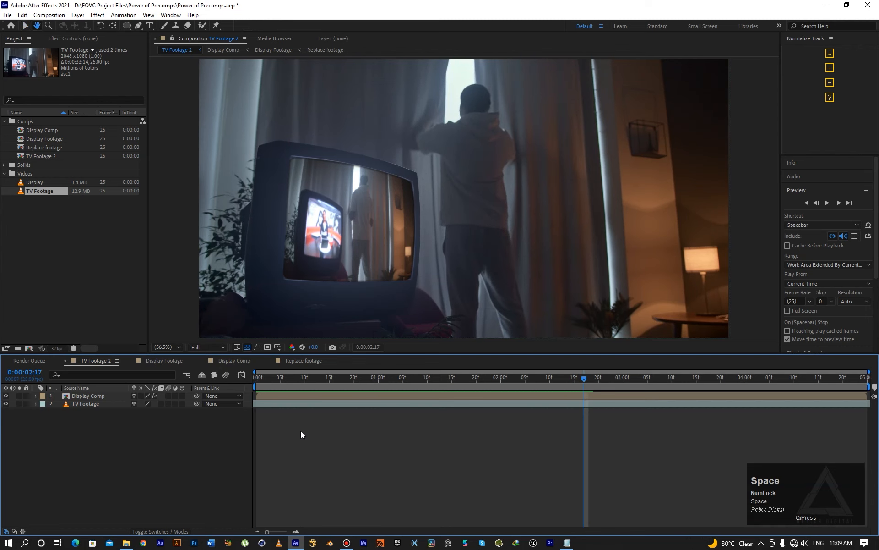
pyautogui.click(334, 378)
pyautogui.click(261, 378)
pyautogui.click(363, 262)
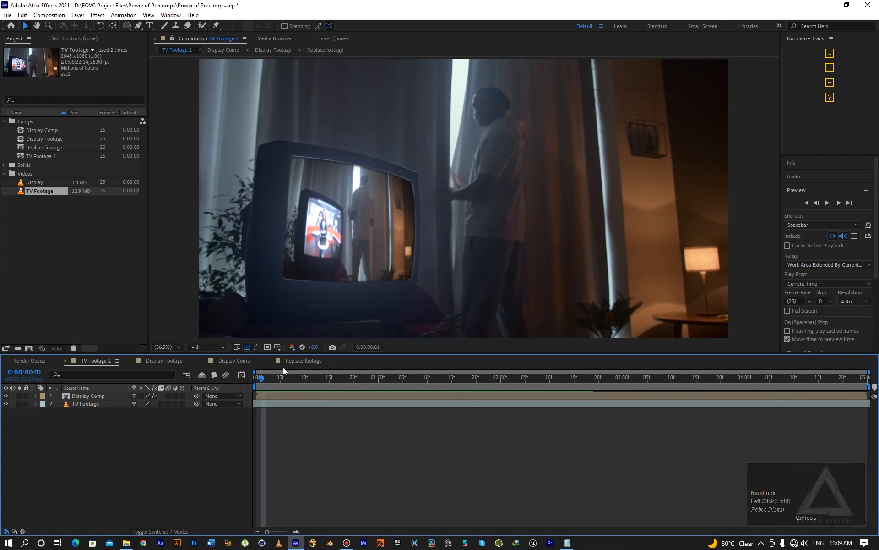
# Review the layers in the Replace footage composition and replay TV Footage 2 from the start
pyautogui.click(296, 362)
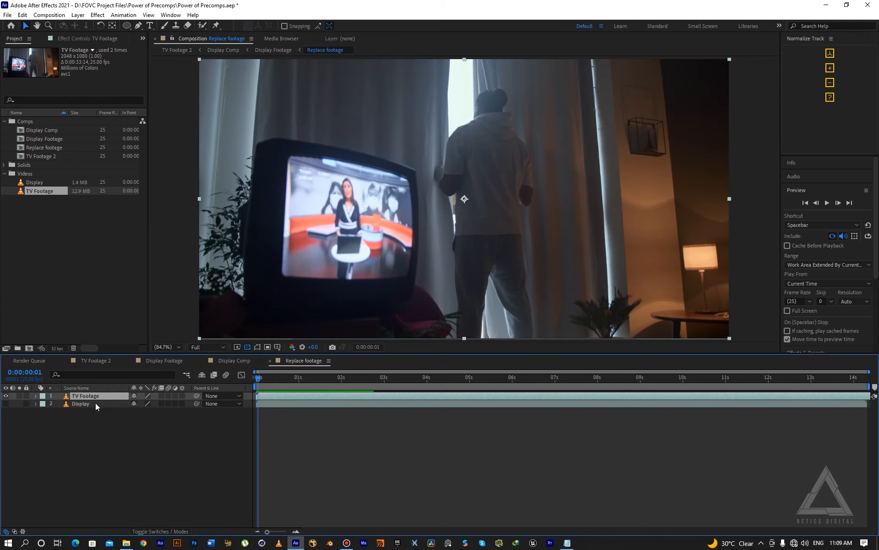
pyautogui.click(105, 364)
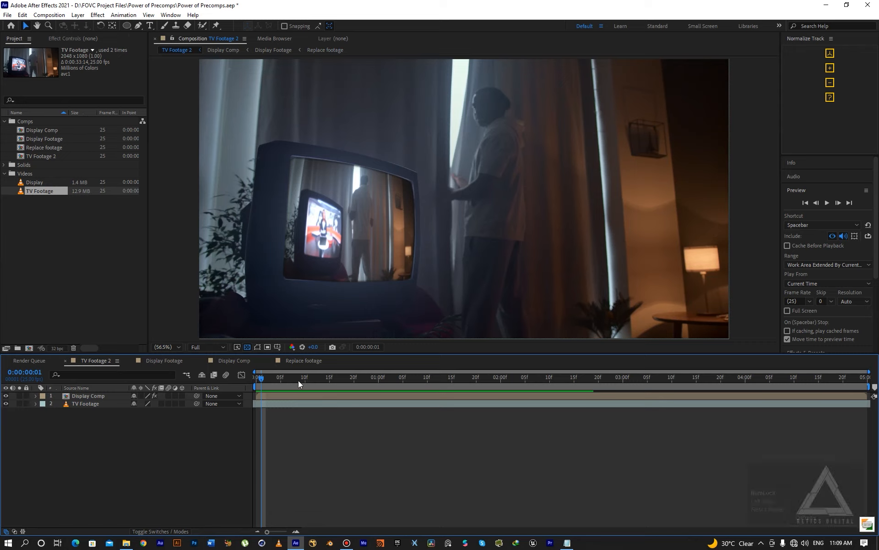
pyautogui.click(304, 416)
pyautogui.press('space')
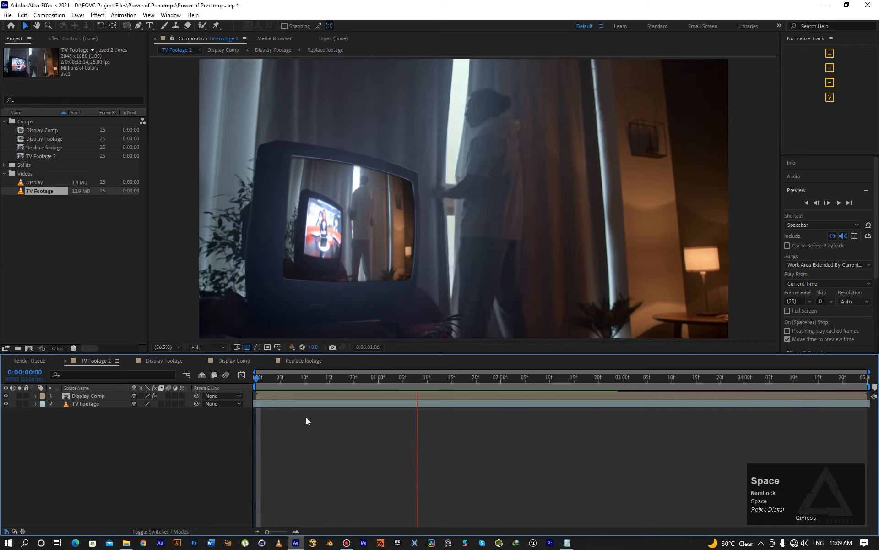